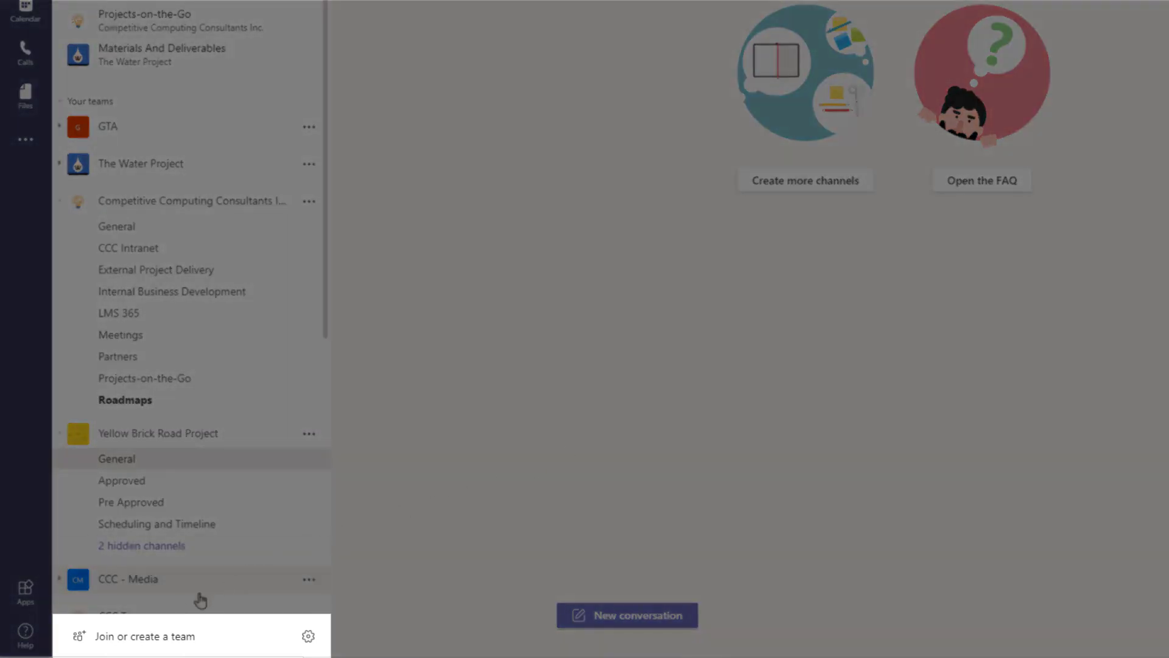
Step: Start creating a new team based on the Manage a Project template
click(143, 635)
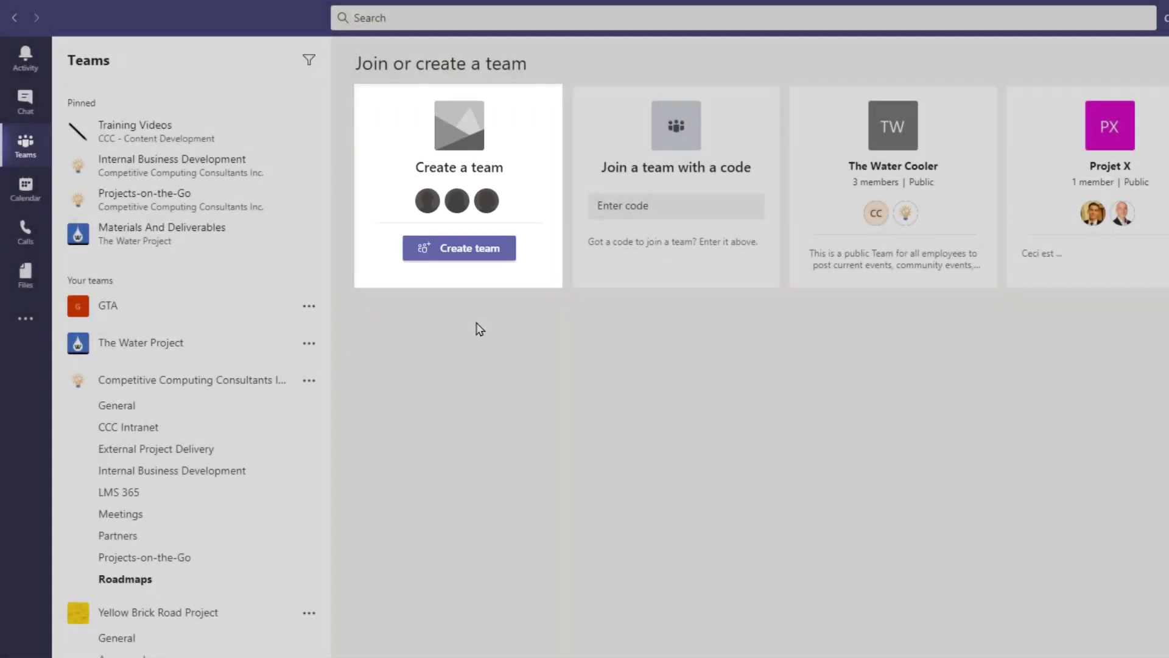
click(454, 247)
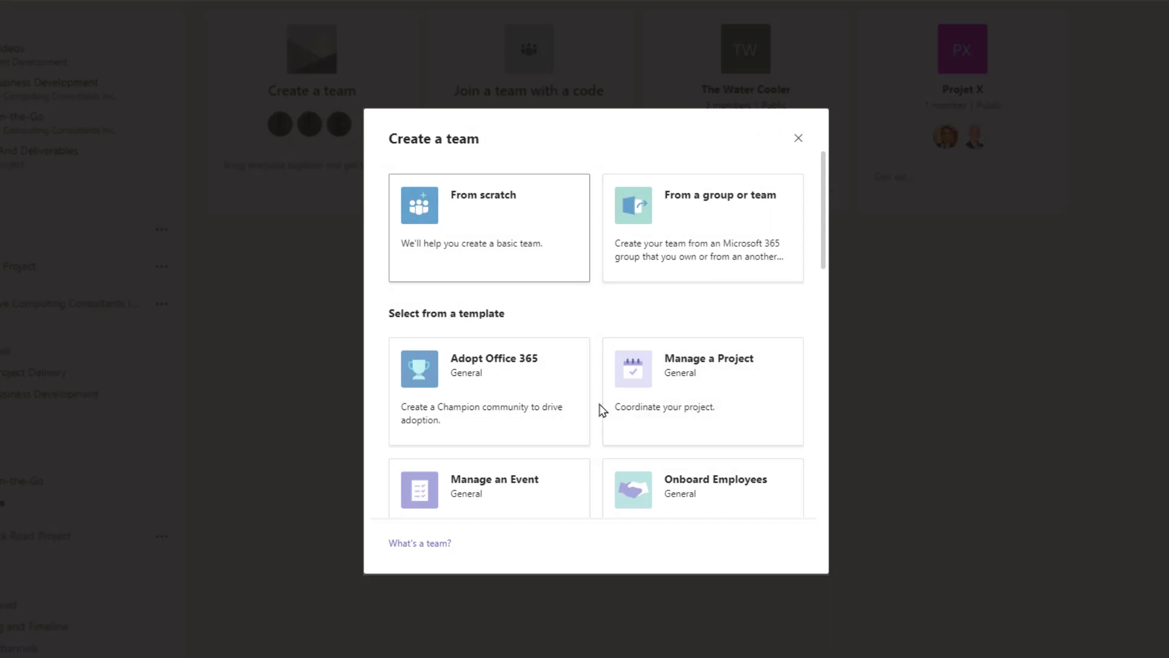
scroll(602, 409, down, 3)
scroll(601, 410, down, 6)
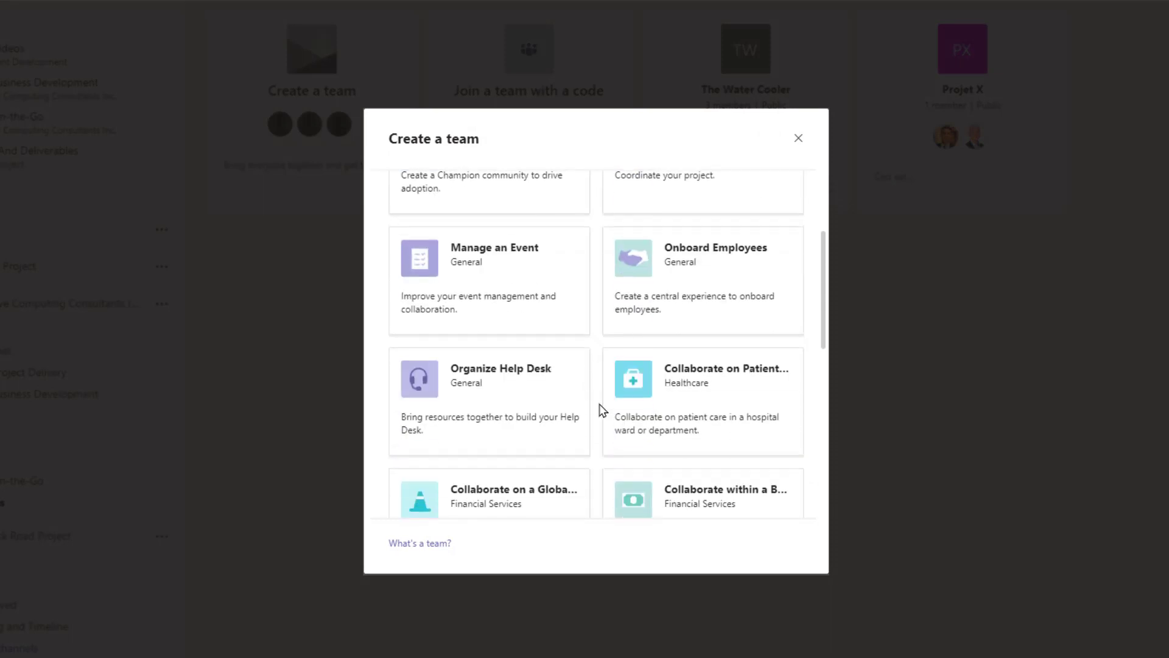
scroll(602, 410, down, 2)
scroll(601, 410, up, 4)
scroll(601, 410, up, 4)
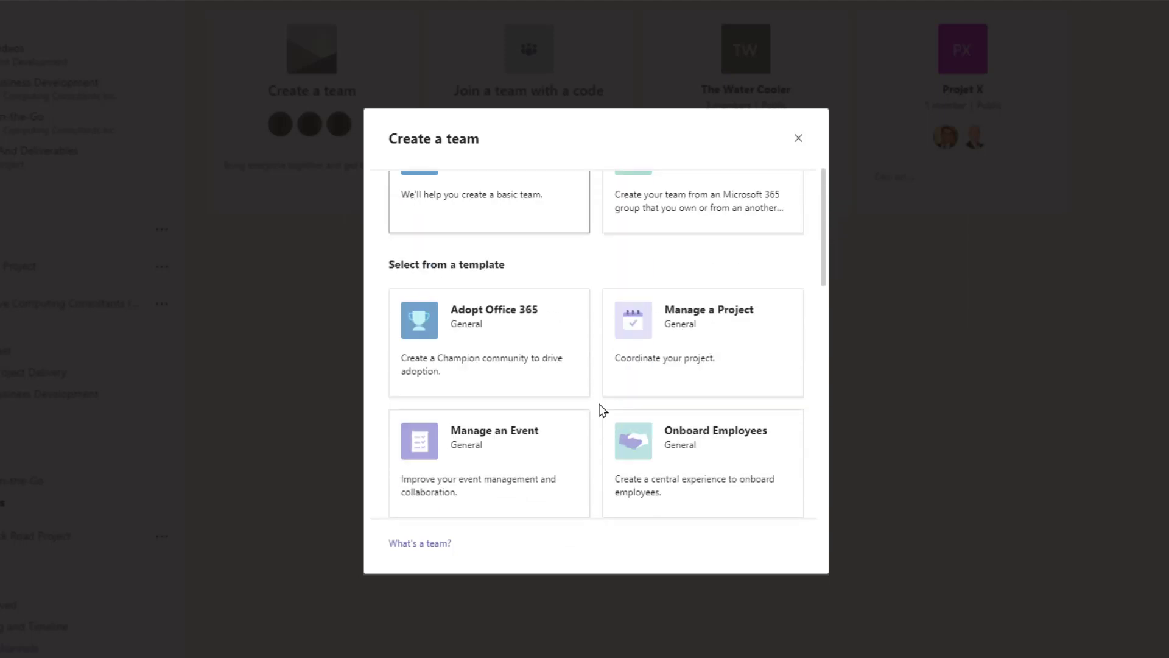
scroll(601, 410, down, 1)
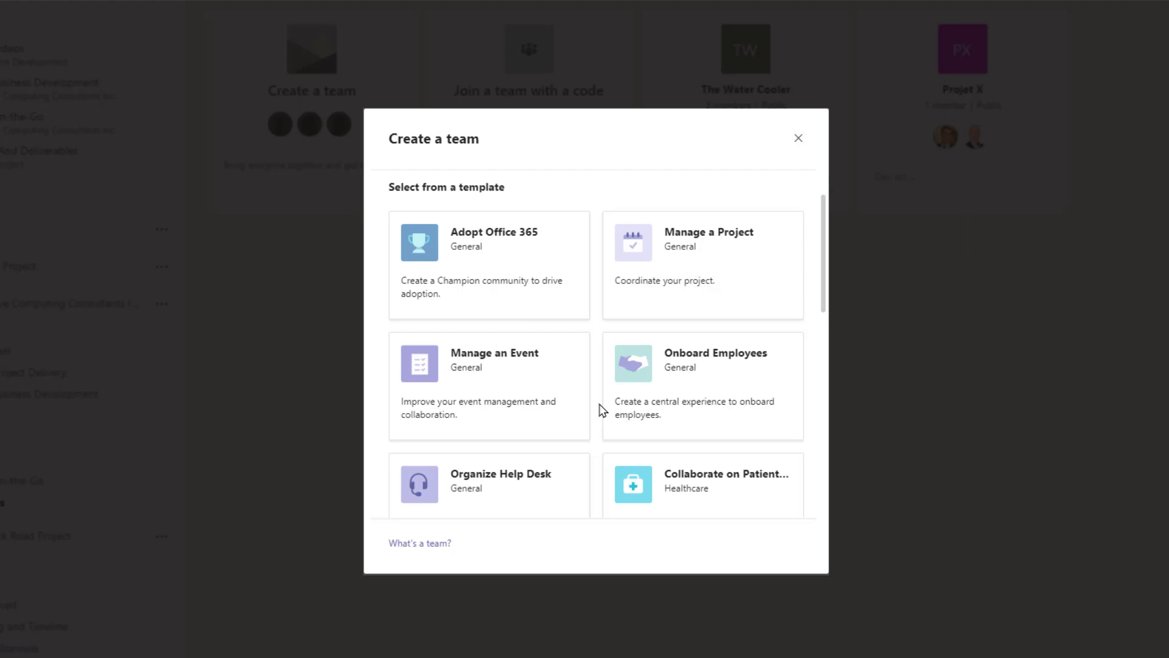
click(687, 298)
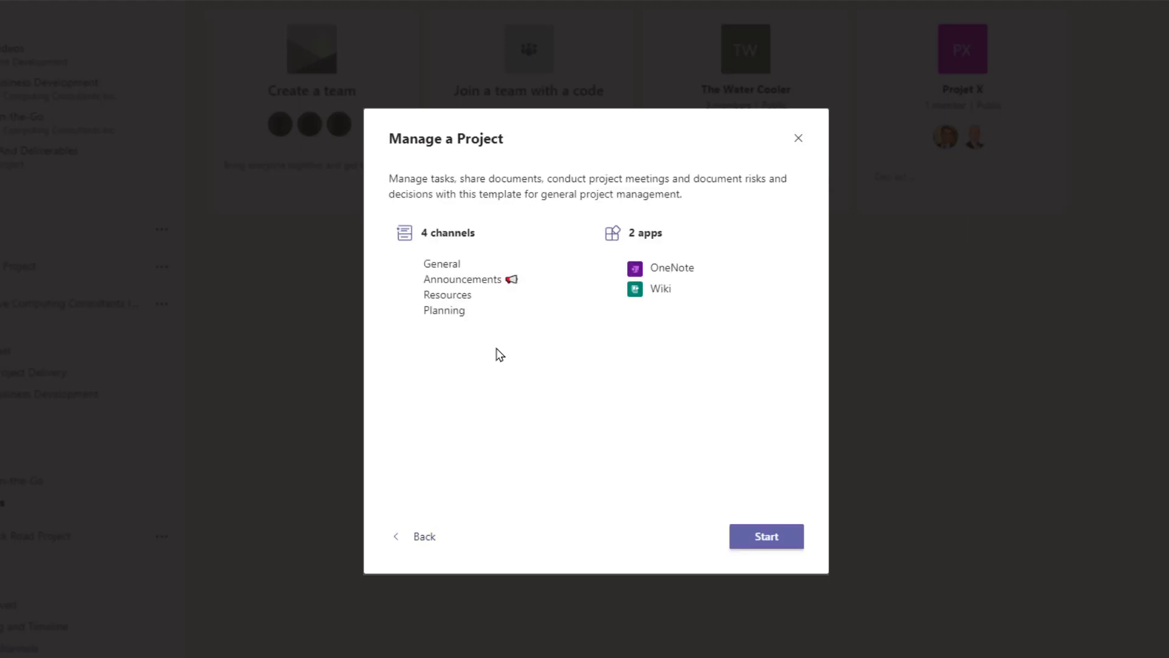
click(745, 543)
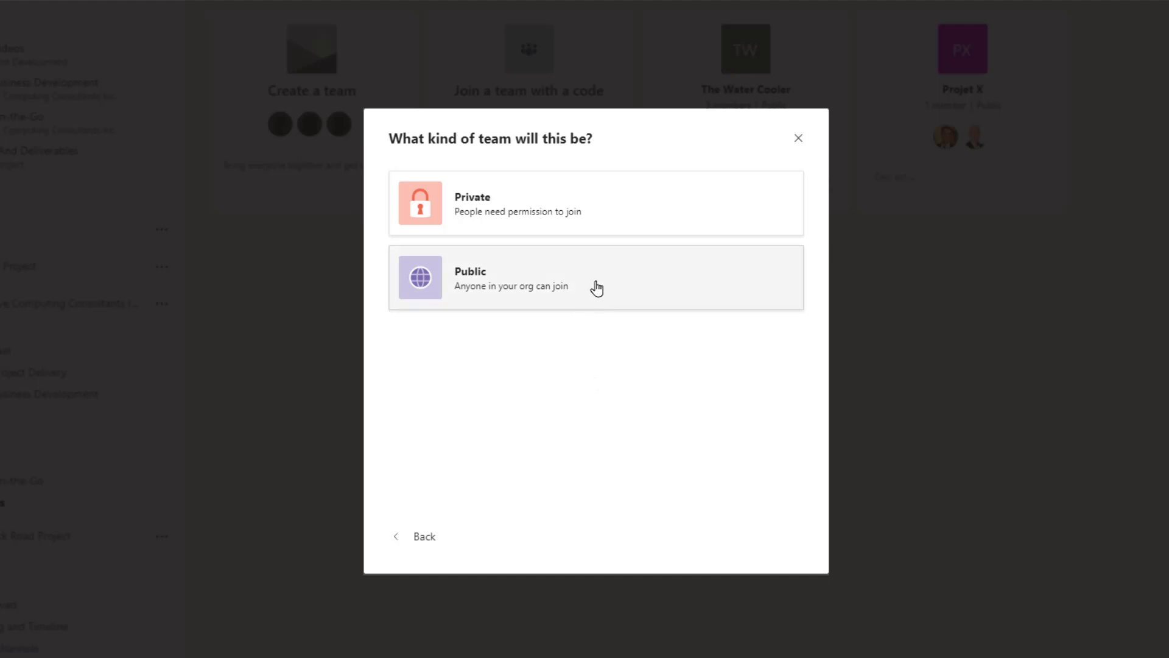
Step: Create the team as private, named Water Cooler Team, with the description "Client engagement Team."
click(749, 230)
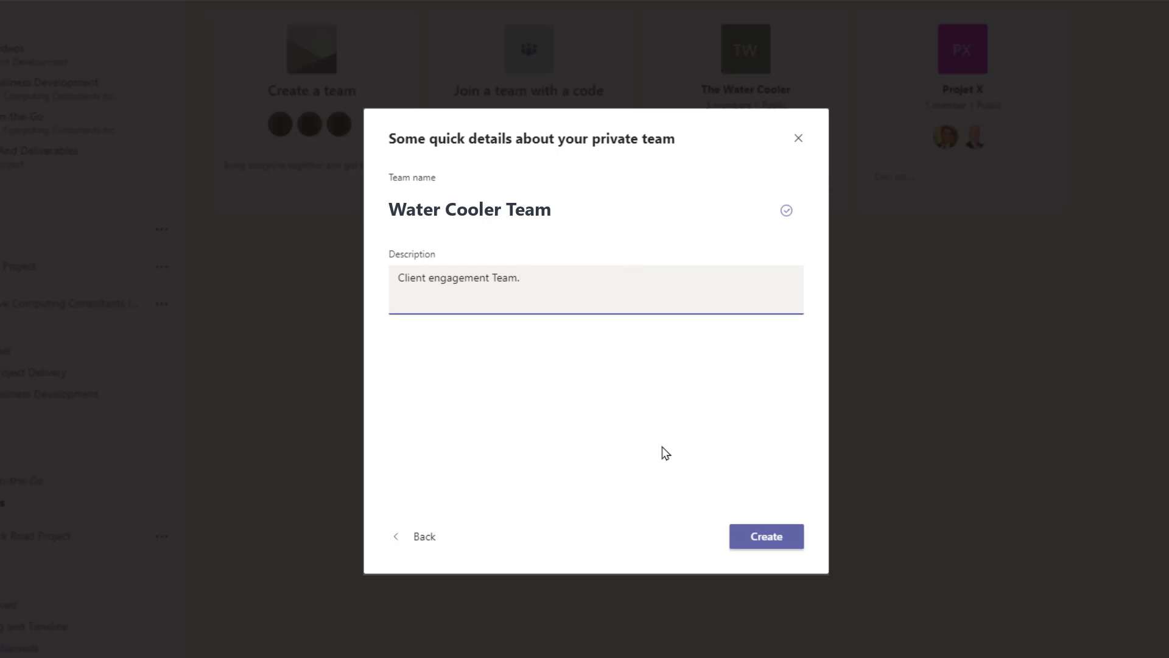
click(767, 536)
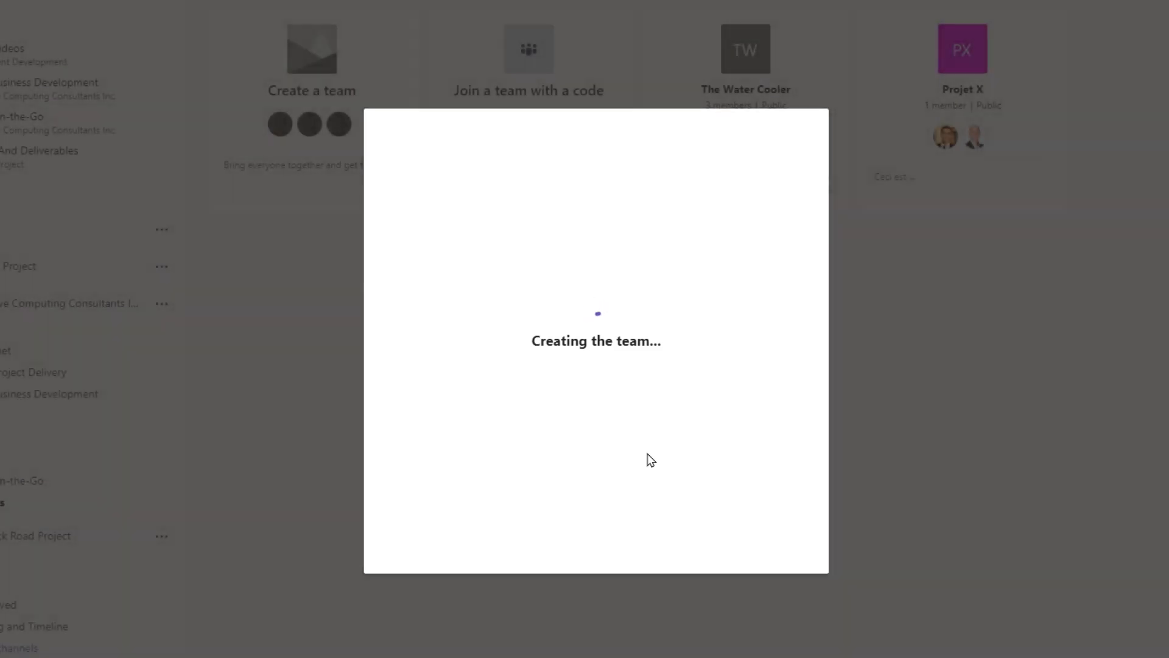
click(633, 415)
Step: Open the General channel of Water Cooler Team and show its hidden Announcements, Planning and Resources channels
scroll(170, 470, down, 9)
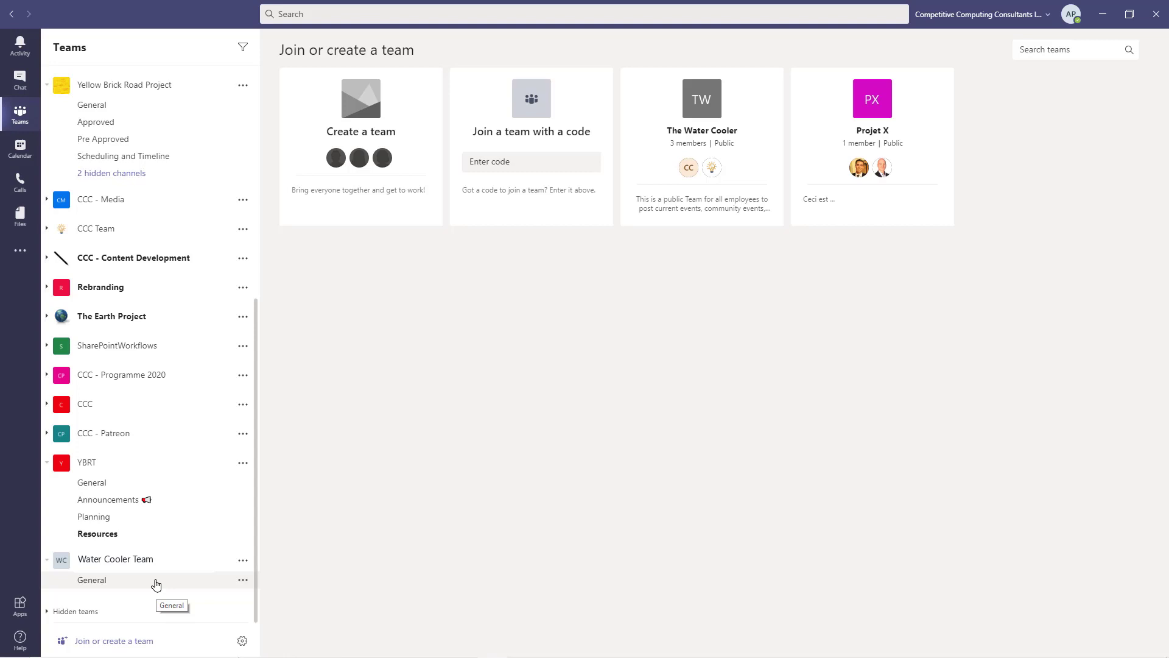
click(156, 585)
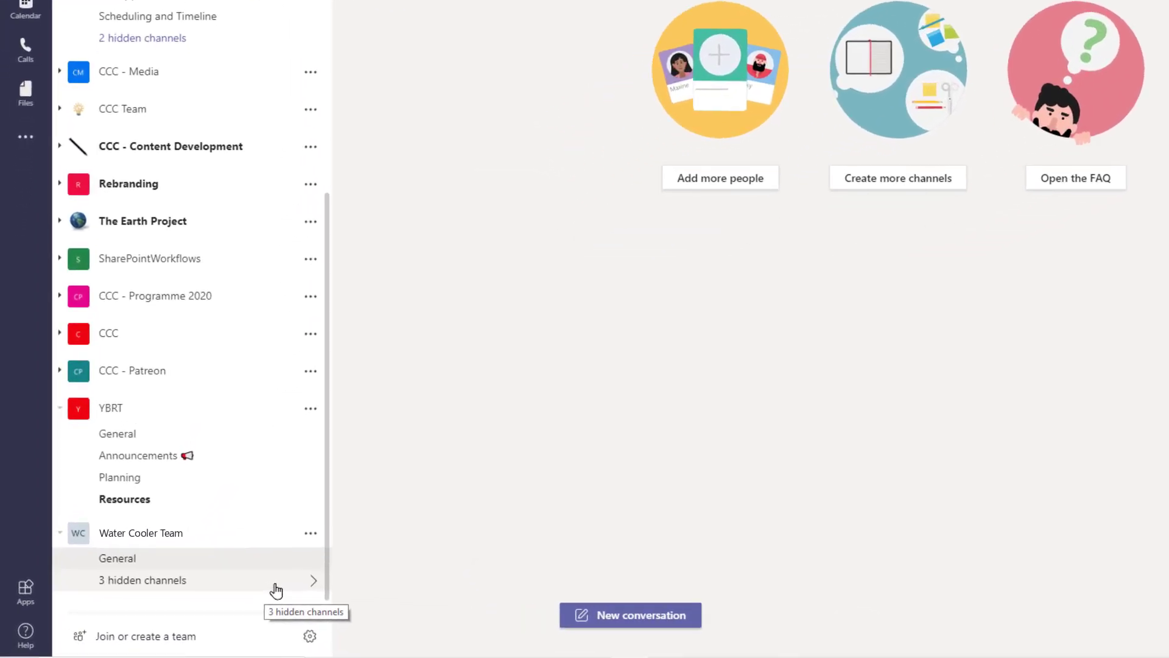
click(276, 589)
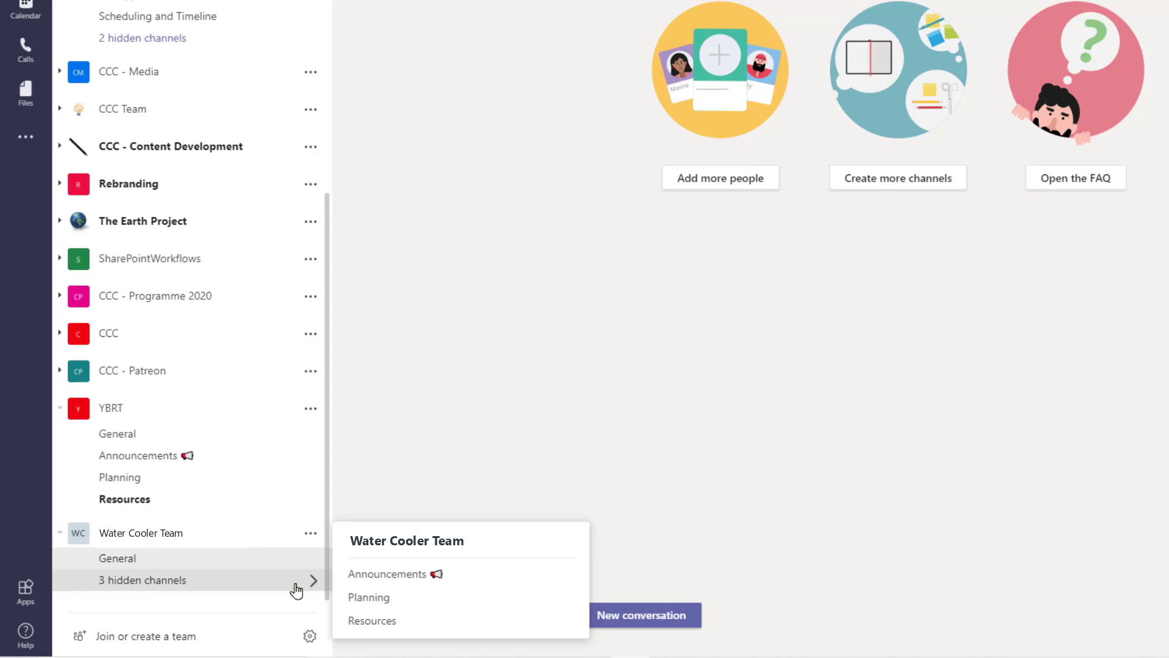
click(556, 576)
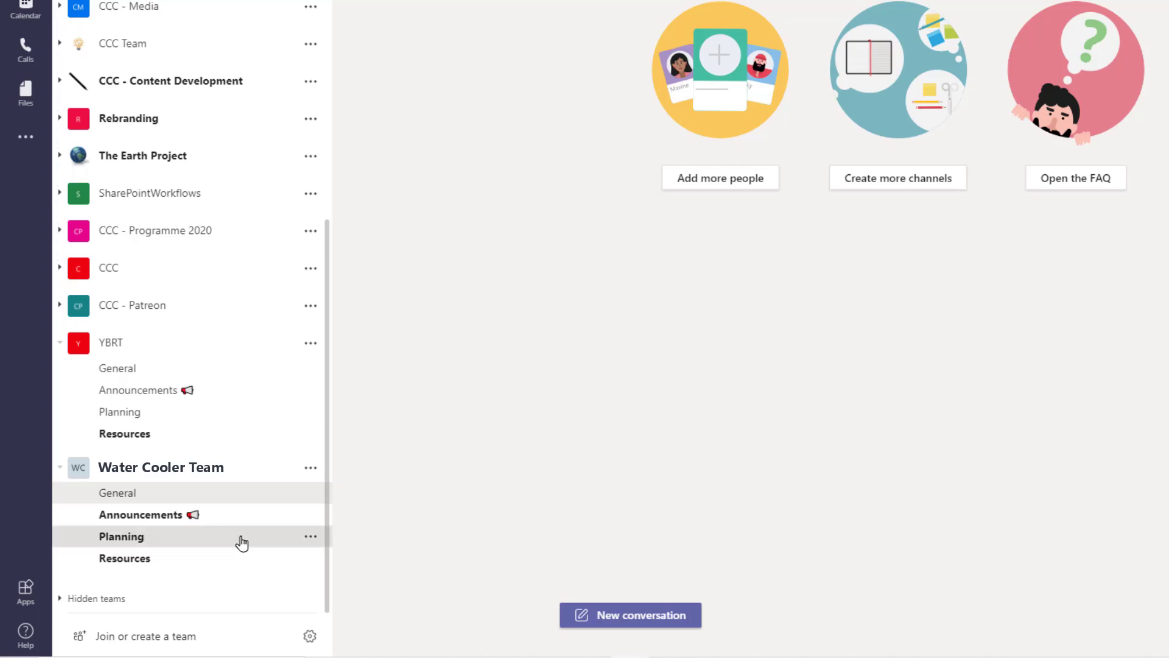
Step: Open Planning Notes in the Water Cooler Team's Planning channel and browse the notebook locations offered in its OneNote tab setup
click(242, 543)
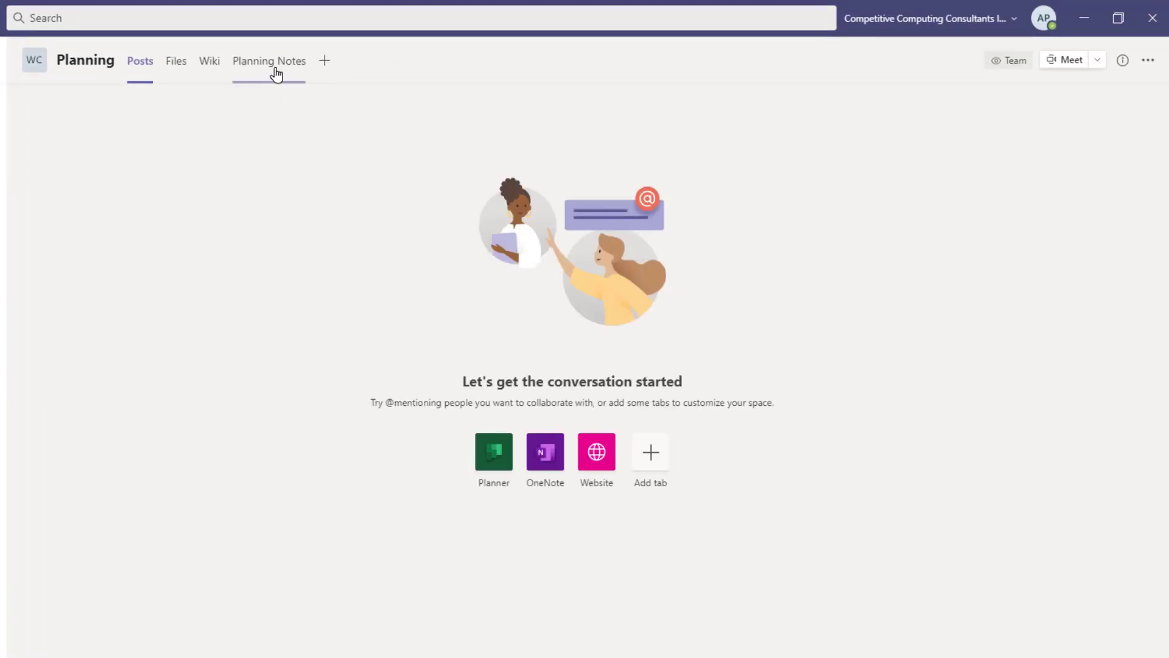
click(271, 68)
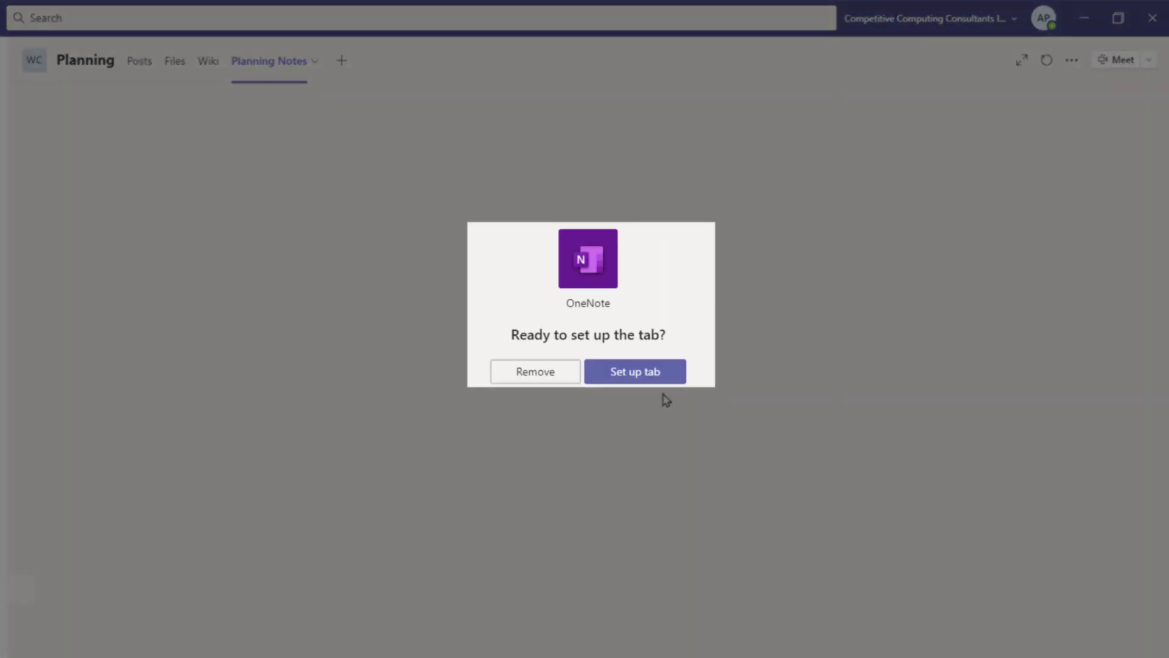
click(667, 378)
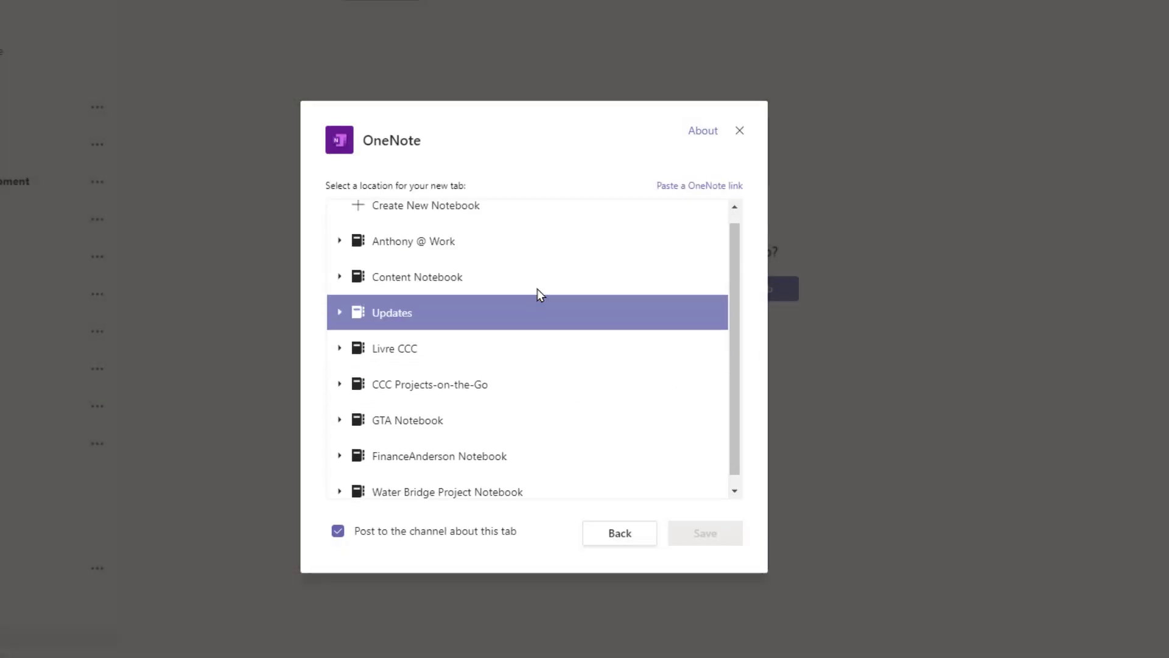
scroll(489, 425, down, 1)
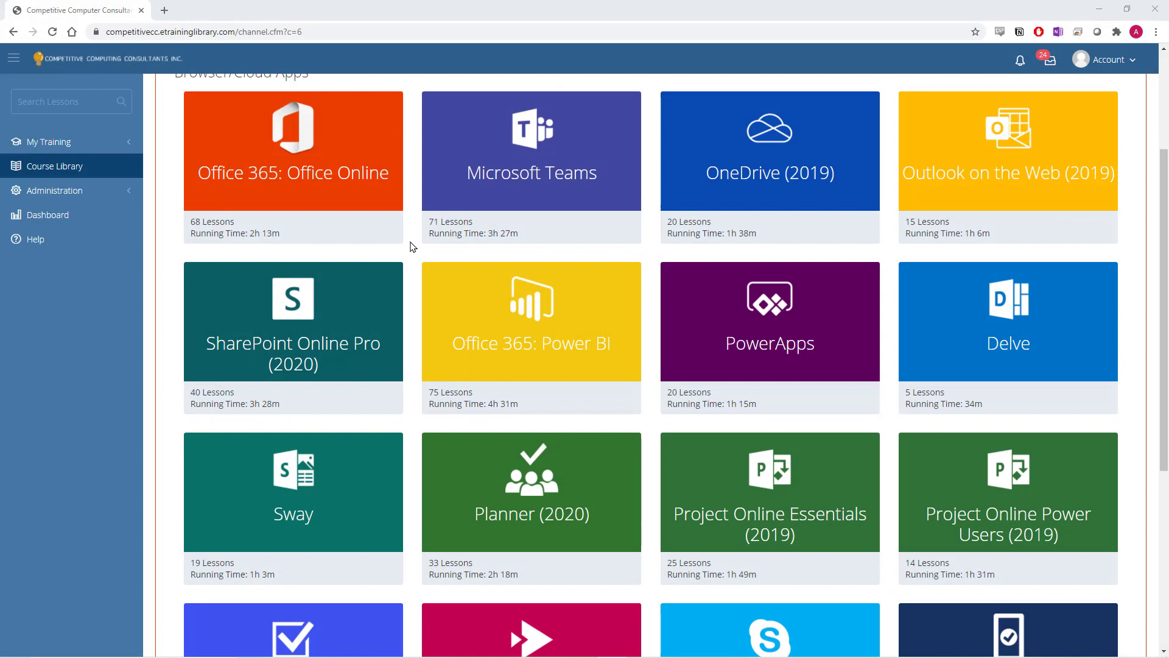
scroll(412, 247, down, 2)
scroll(412, 246, up, 3)
scroll(412, 247, up, 1)
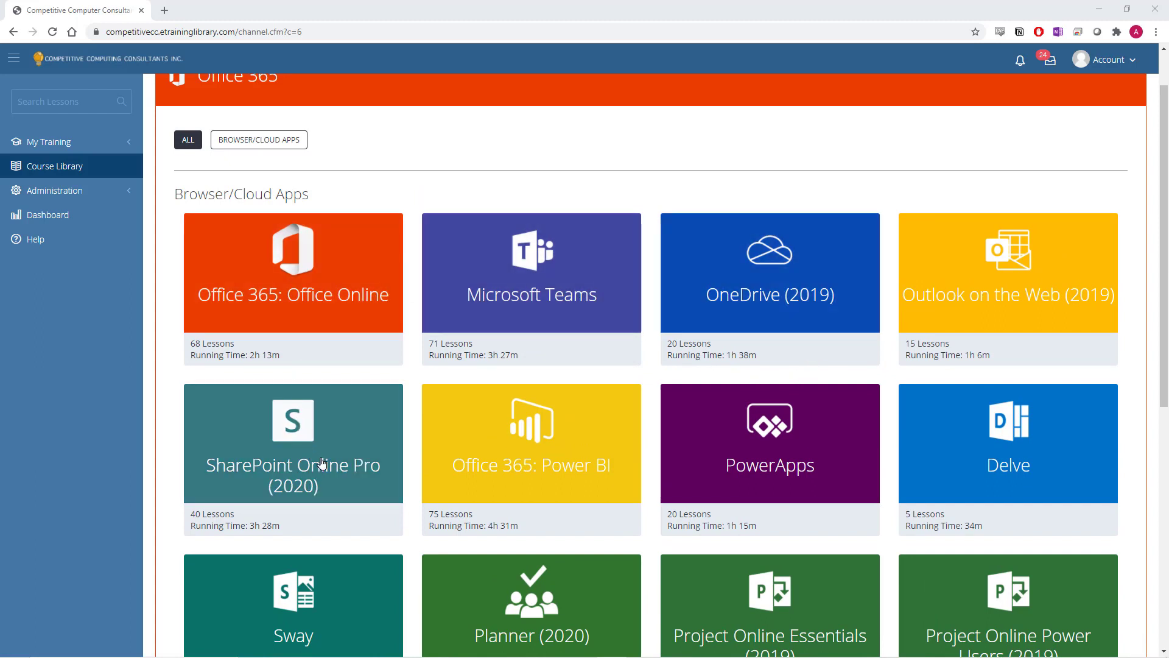
scroll(332, 492, down, 6)
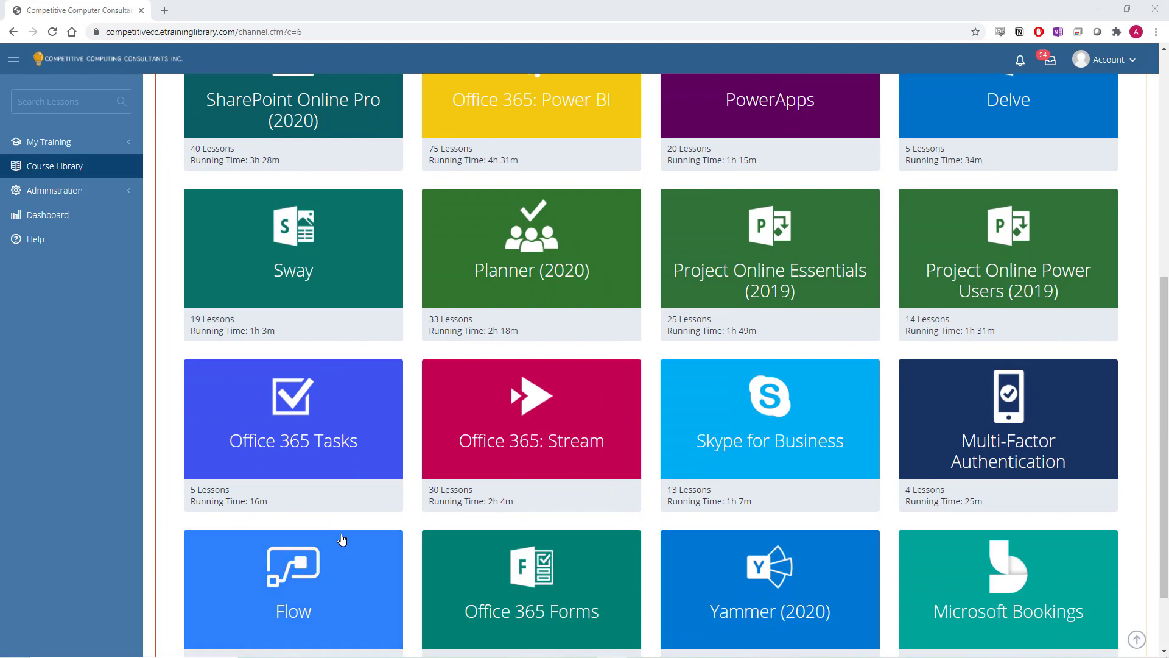
scroll(329, 541, up, 5)
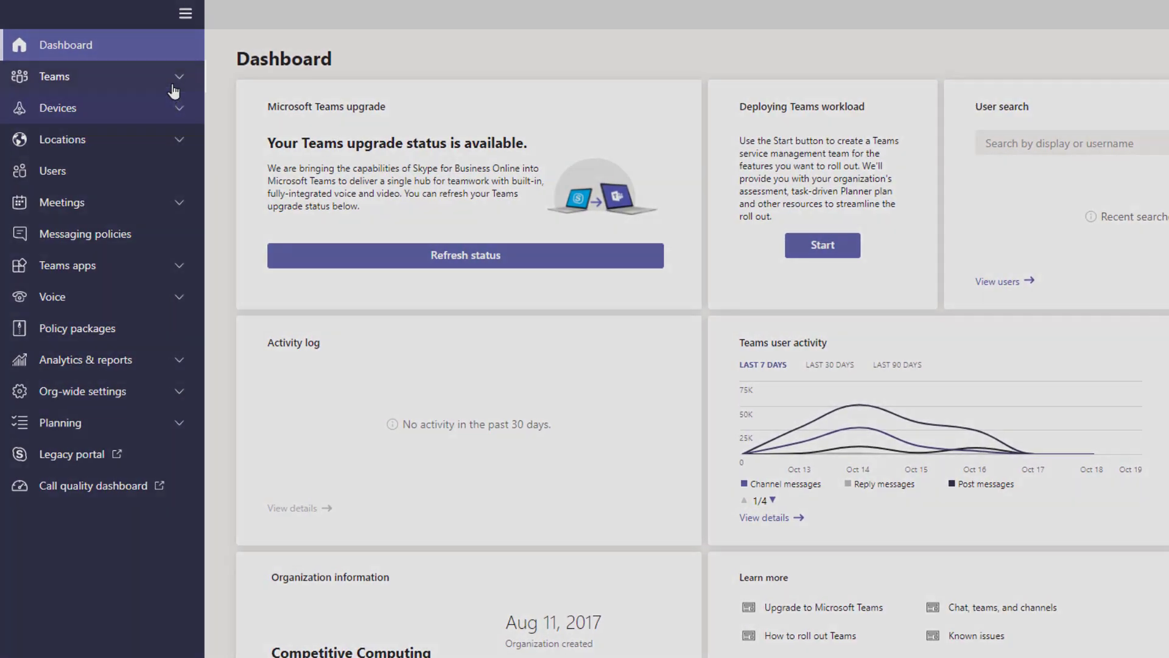
Step: Open the team templates in the Teams admin center and start a brand new template from scratch
click(174, 82)
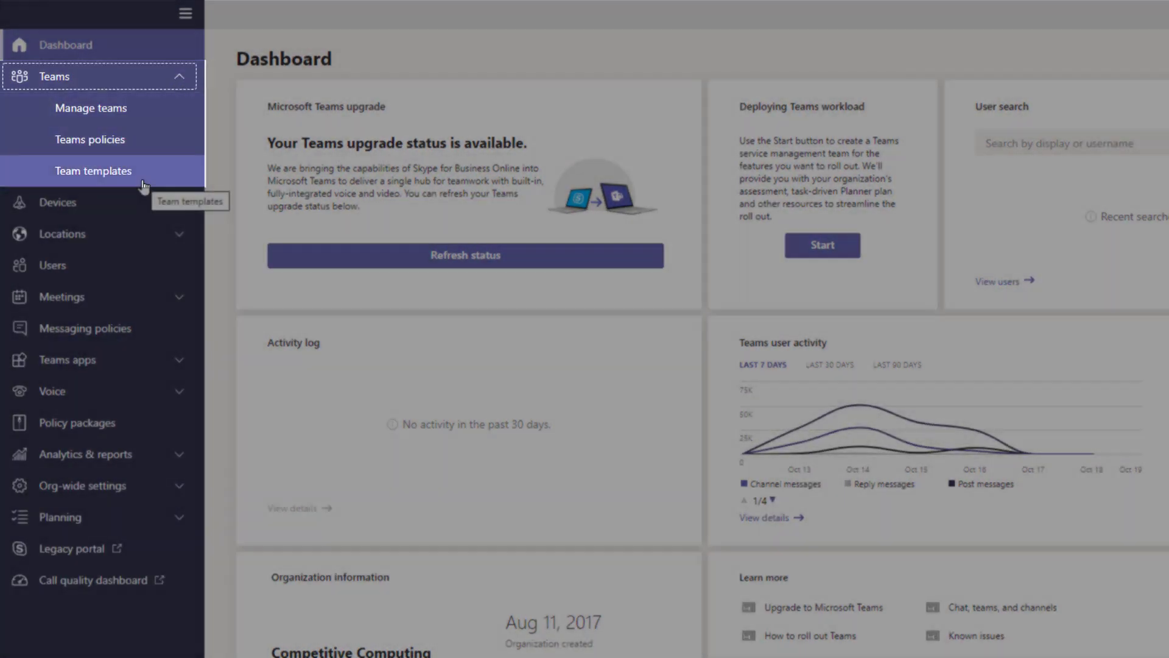
click(143, 182)
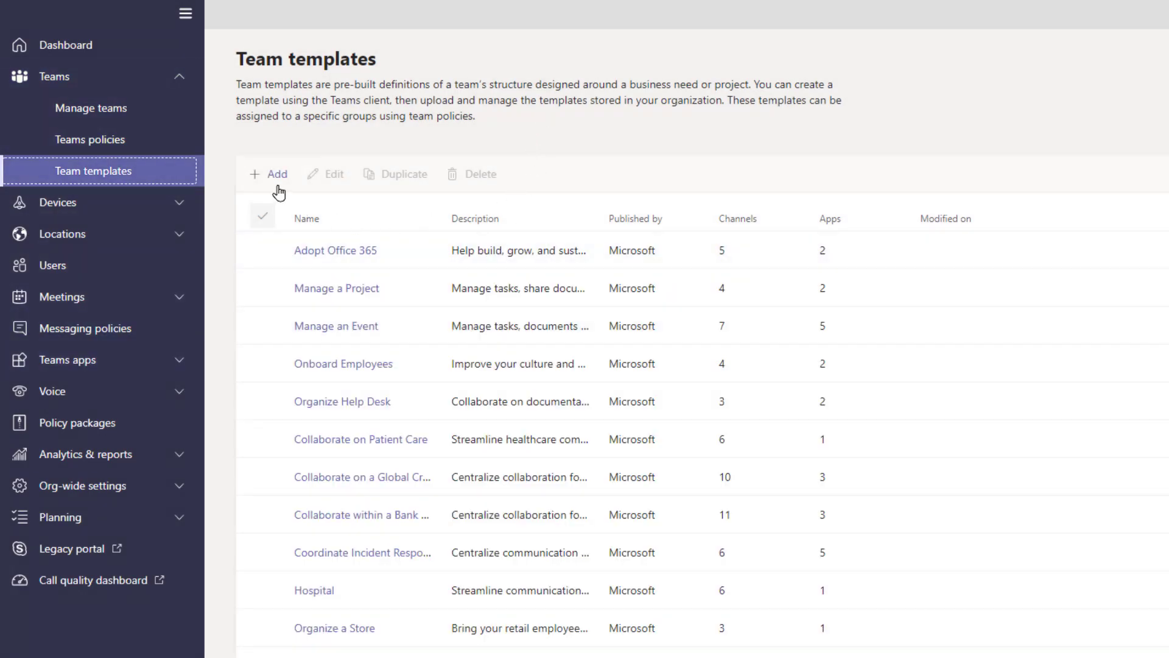
click(277, 181)
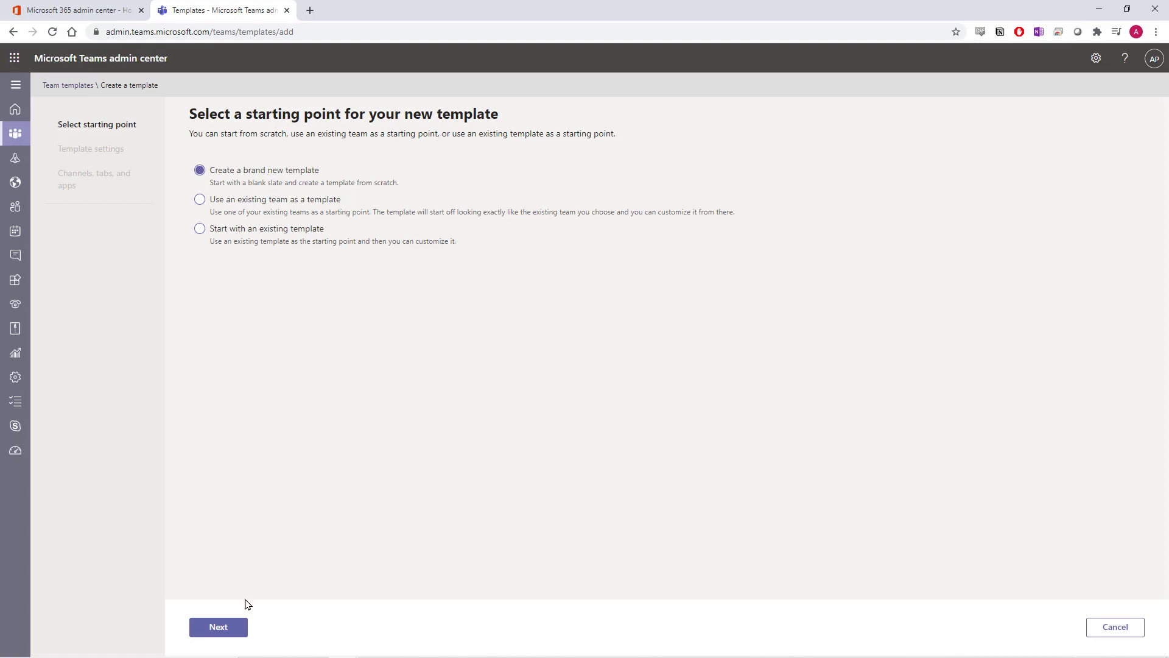
click(241, 627)
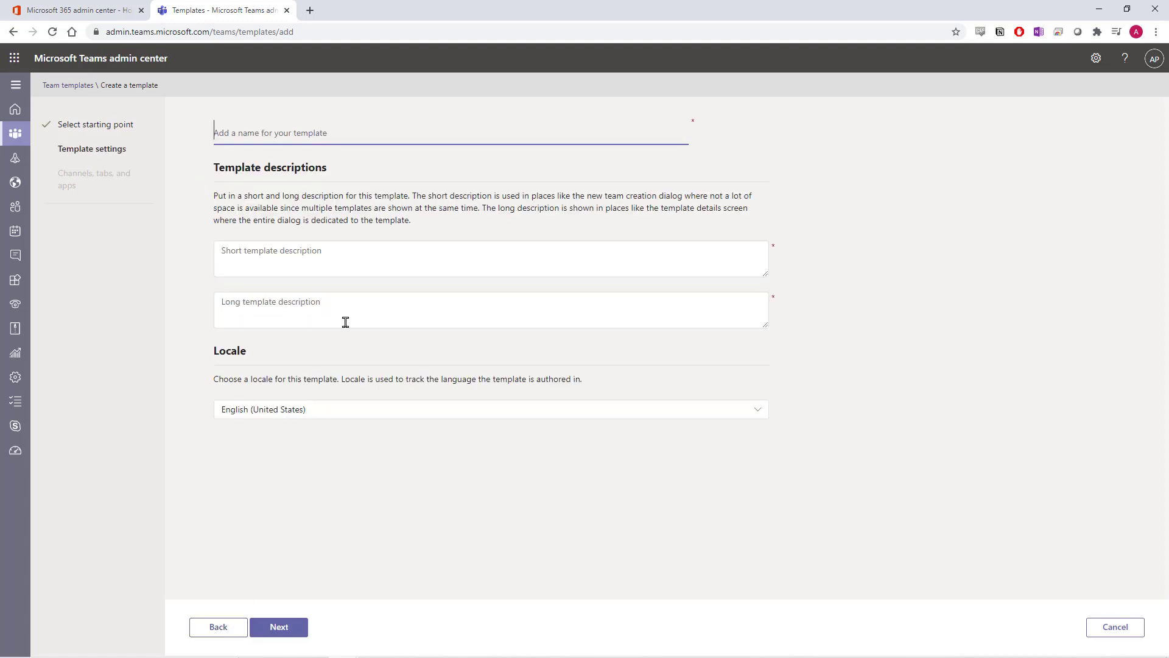
Step: Name the template CCC Project Template, with short description "Standard CCC Project Template." and a long description listing its Meetings, Deliverables and Financials channels and collaboration apps
text(CCC Projec)
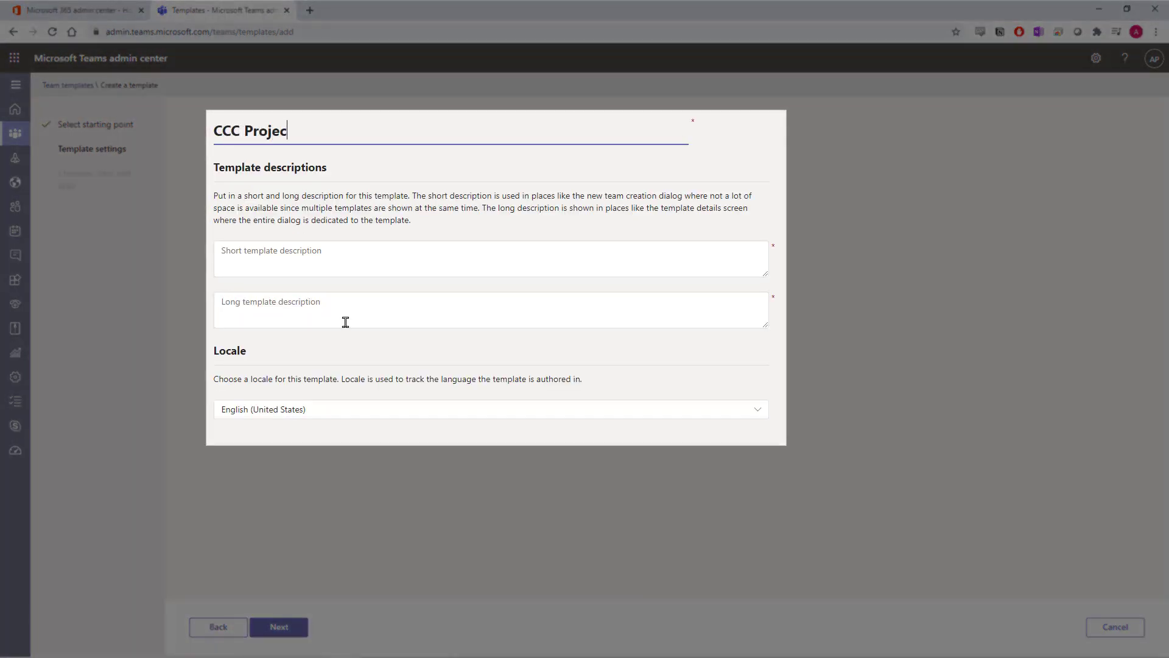
text(t Template)
click(366, 254)
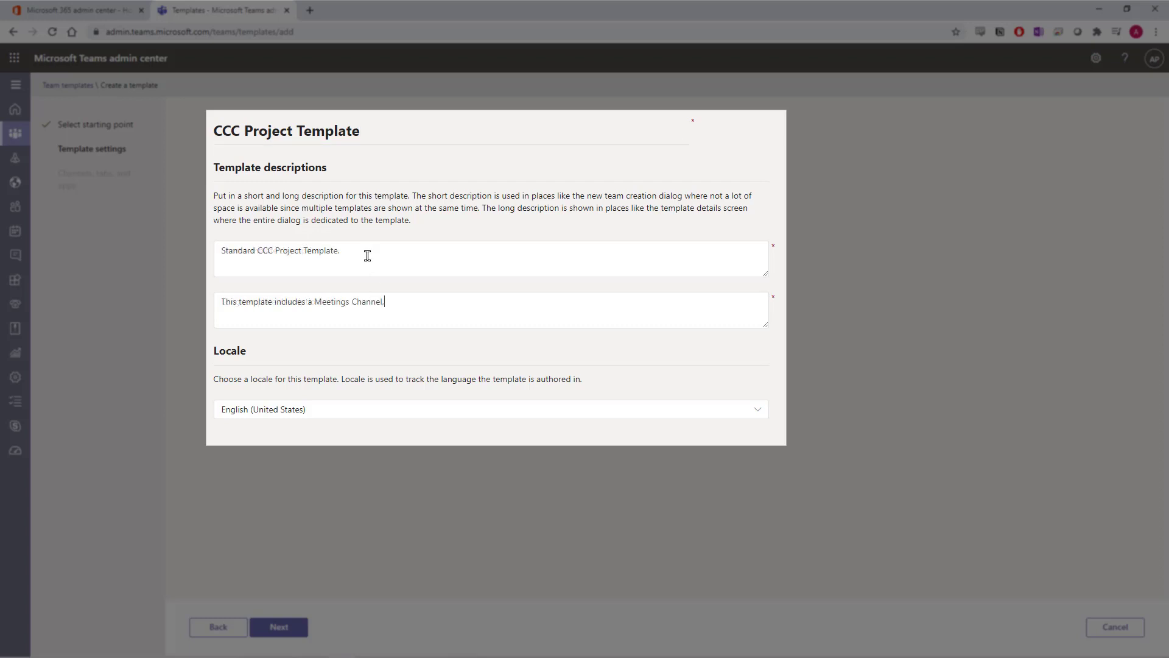
text(nel, a Deliverables Channel, and a Financials Channel, along with important collaboration apps.)
click(297, 629)
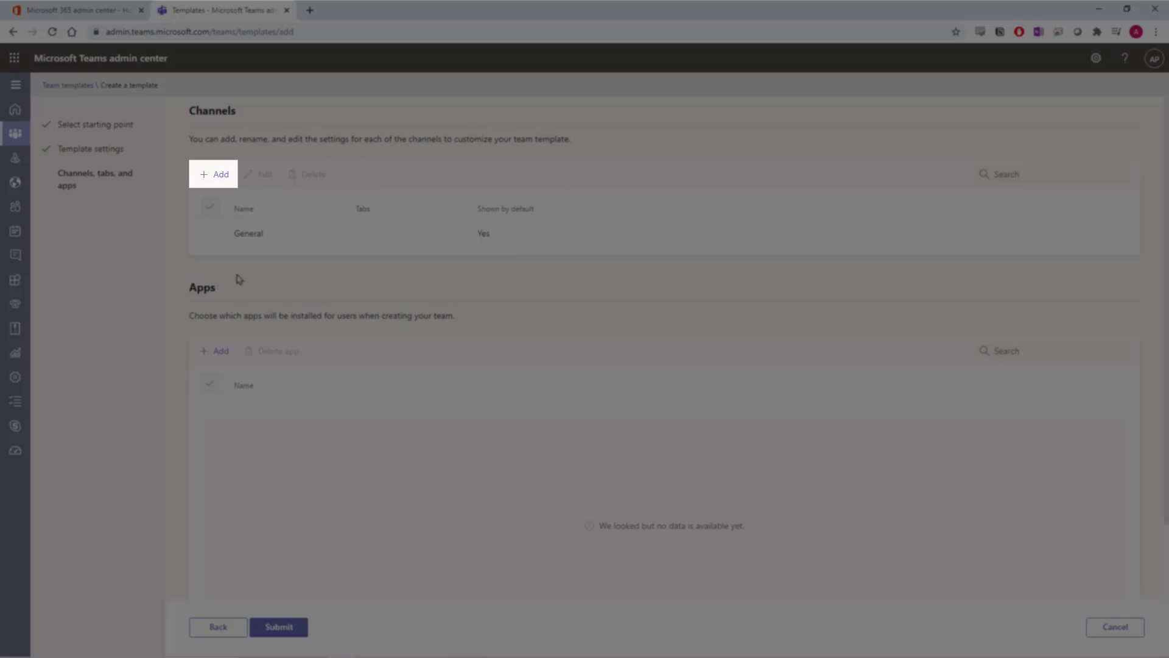
Step: Add a Meetings channel to the template, described as "Meeting notes, planning, and more.", and set it to be shown by default
click(225, 182)
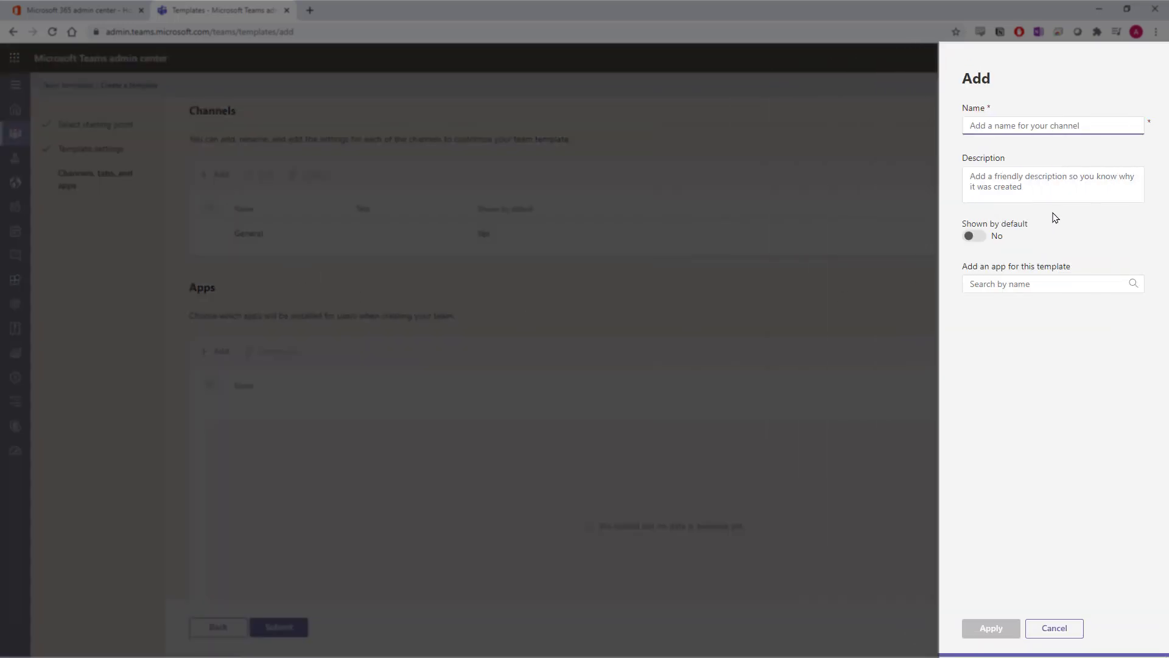
text(Meetings)
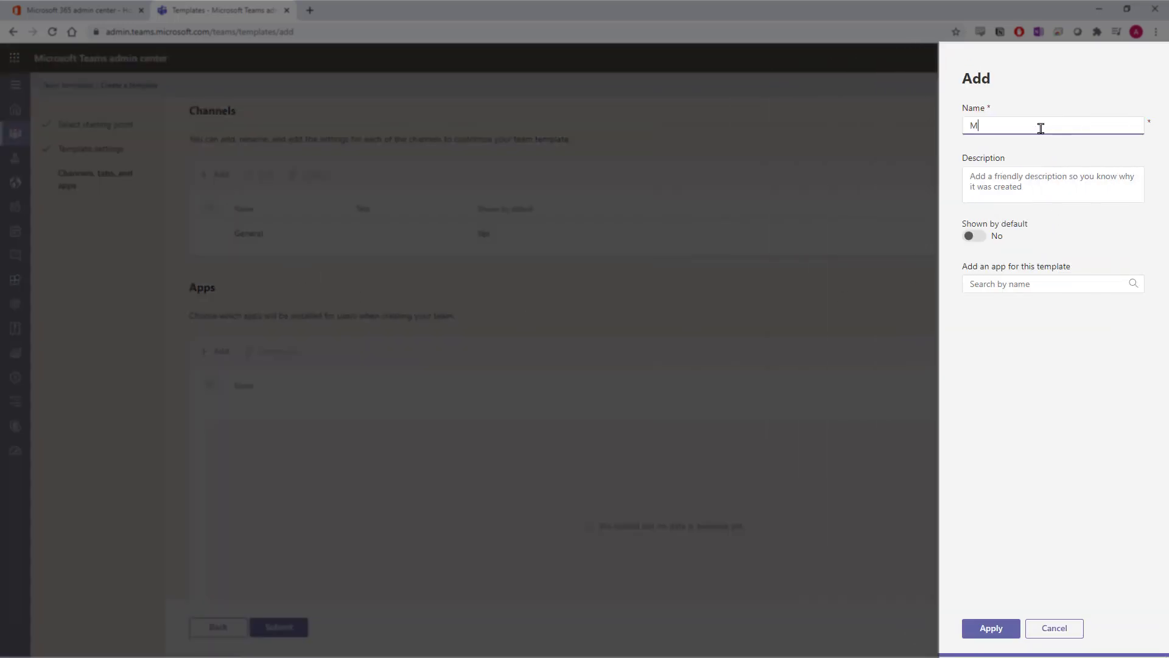
click(1025, 178)
text(Meeting )
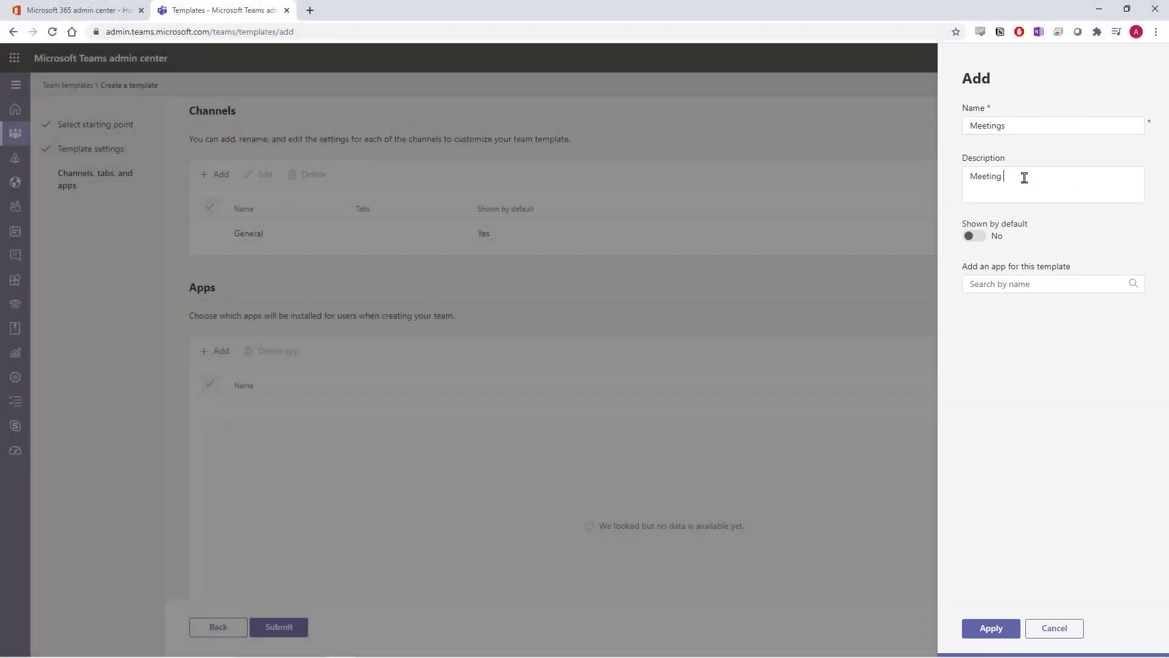
text(notes, planningh)
key(BackSpace)
text(g, and more.)
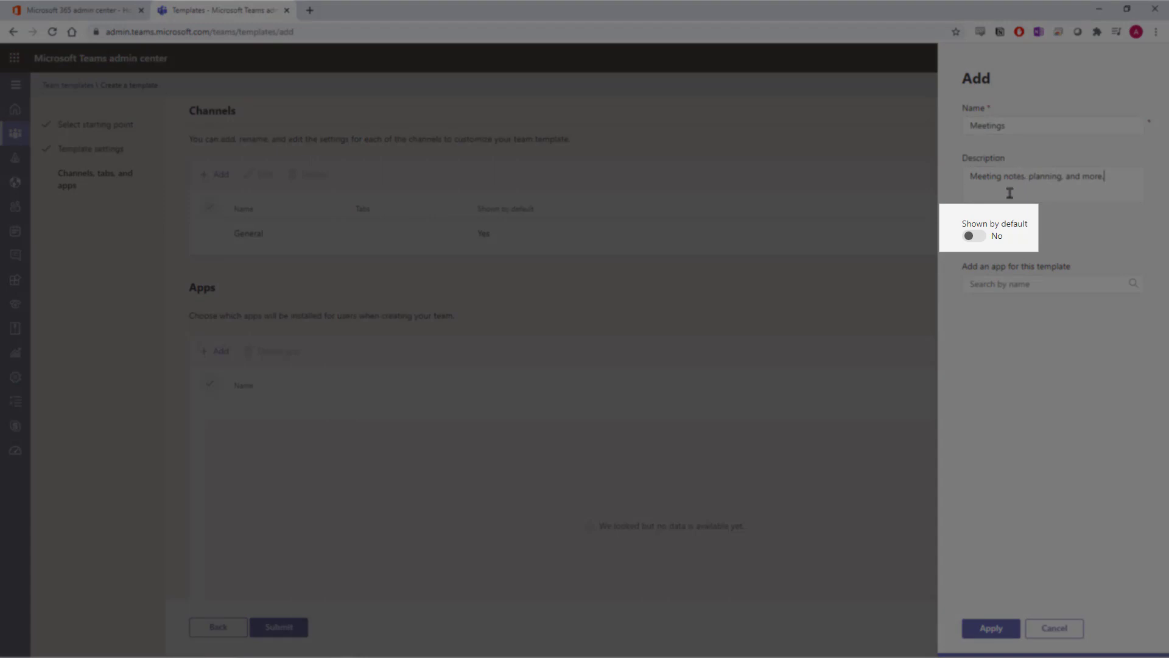
click(973, 239)
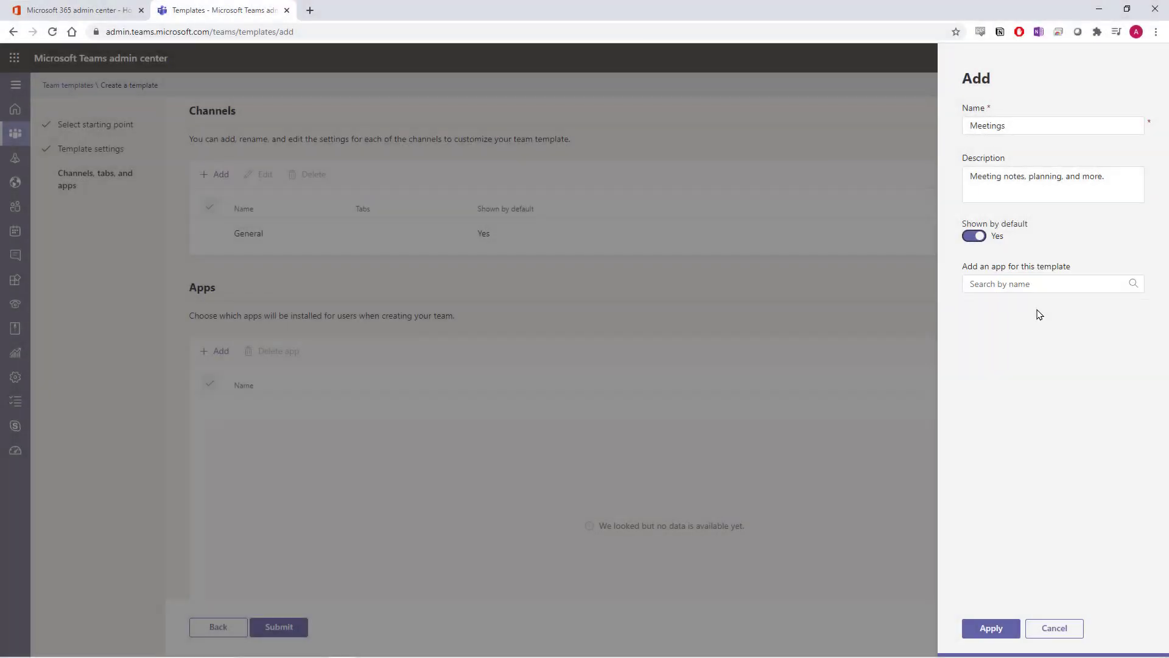
Step: Find the OneNote app and add it as a tab of the Meetings channel
click(1038, 284)
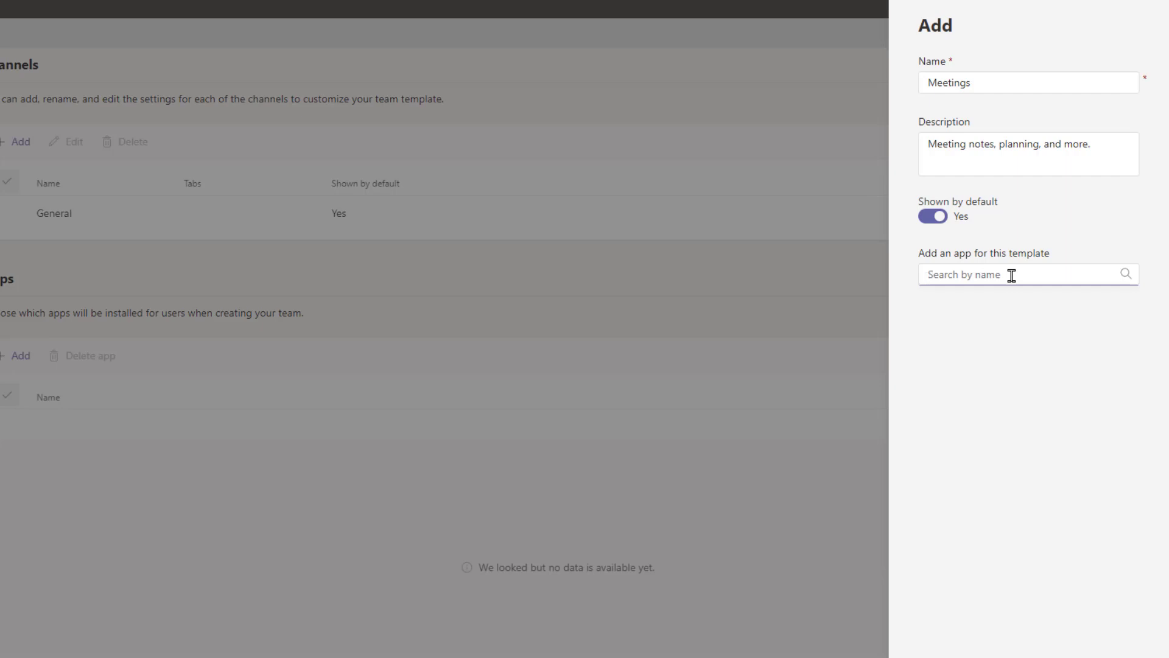
text(onenote)
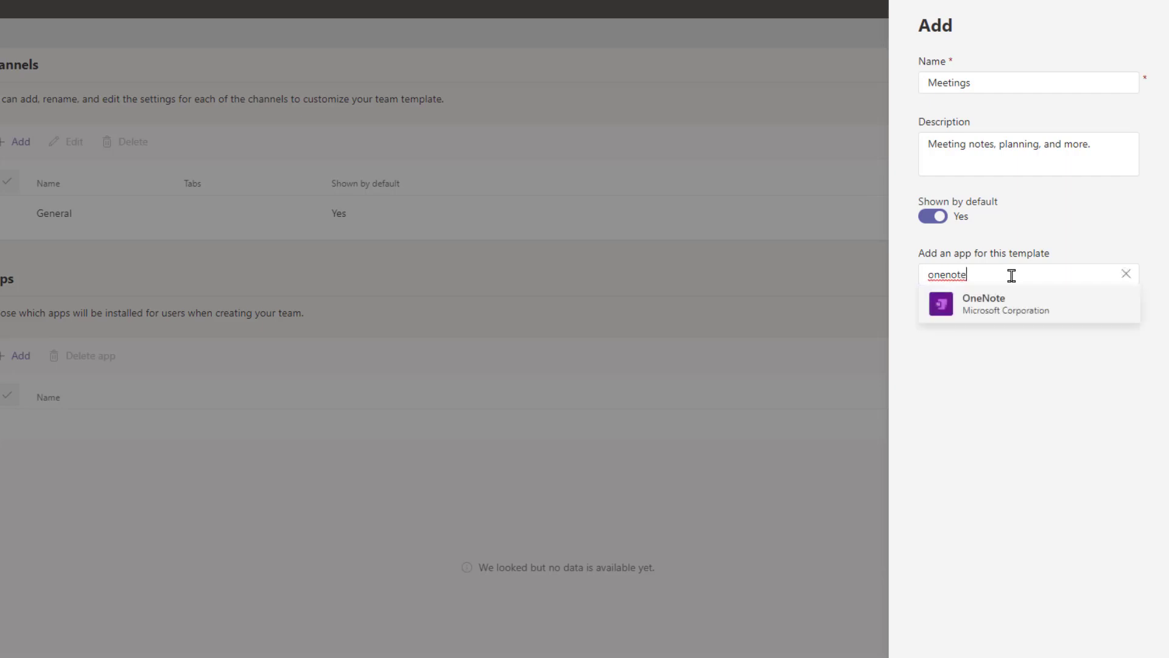
click(1097, 312)
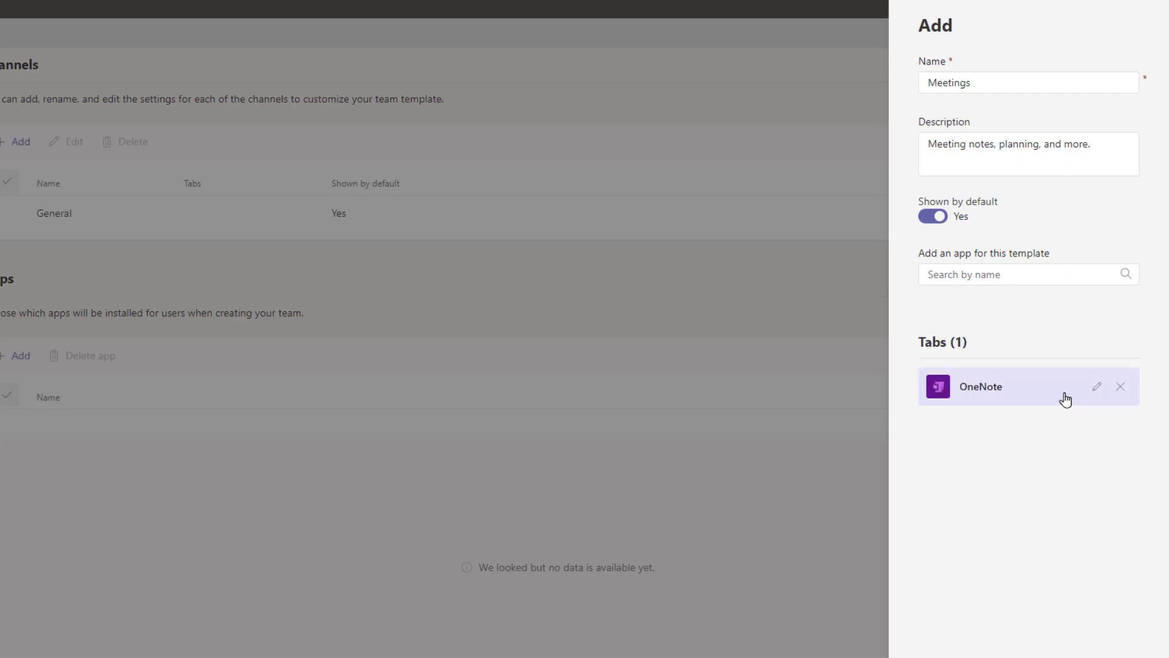
Step: Rename the OneNote tab to Notes and apply the Meetings channel to the template
click(1097, 392)
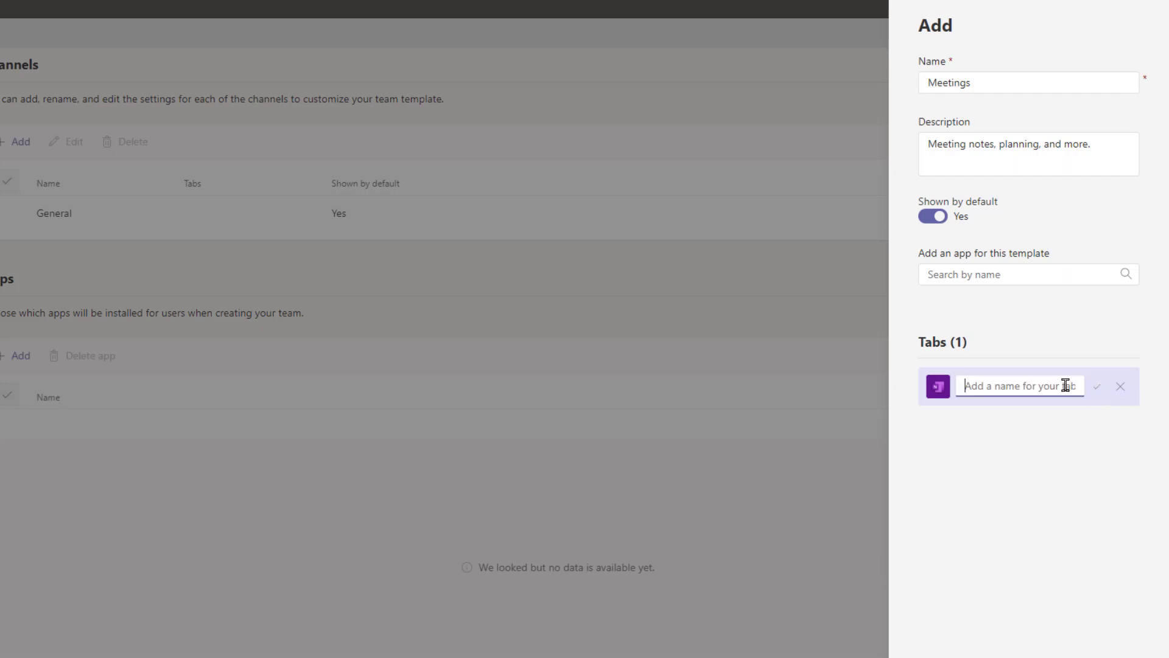
text(Notes)
click(1097, 393)
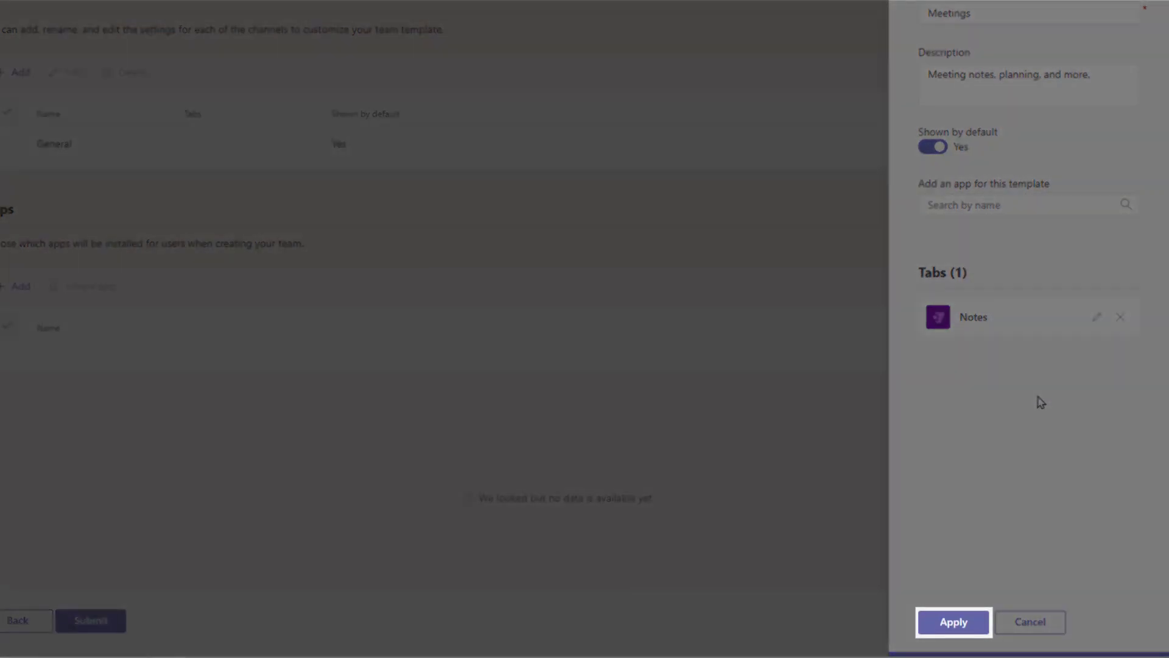
click(954, 622)
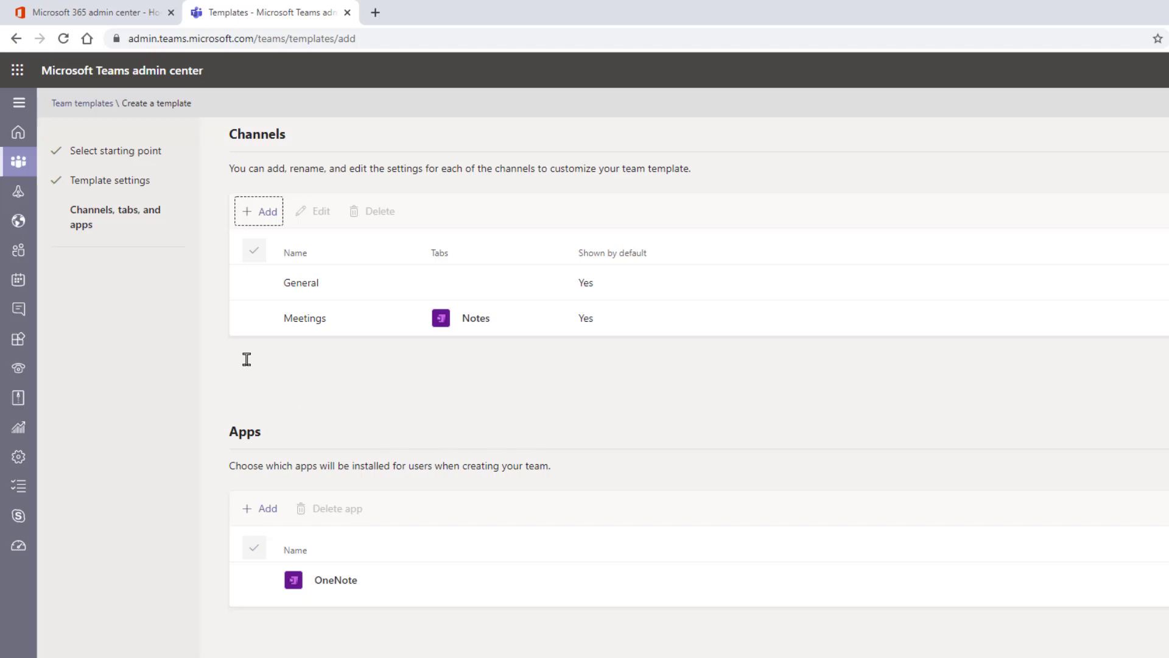
Step: Add a Deliverables channel to the template, described as "For all the deliverables.", and set it to be shown by default
click(264, 212)
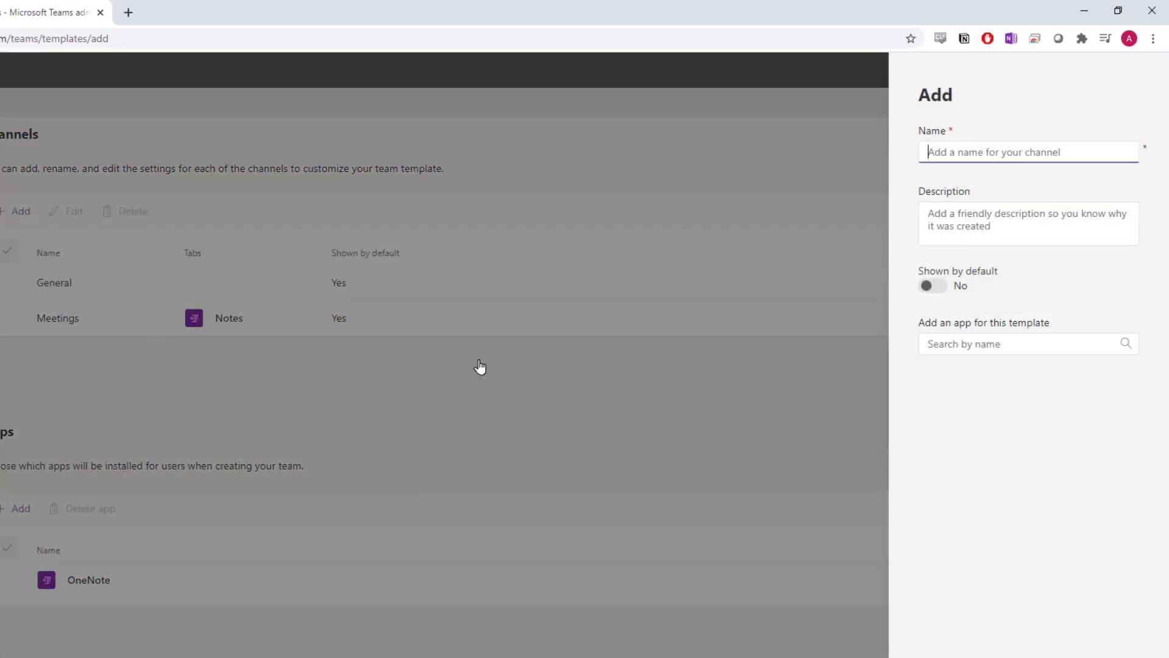
text(Deliverables)
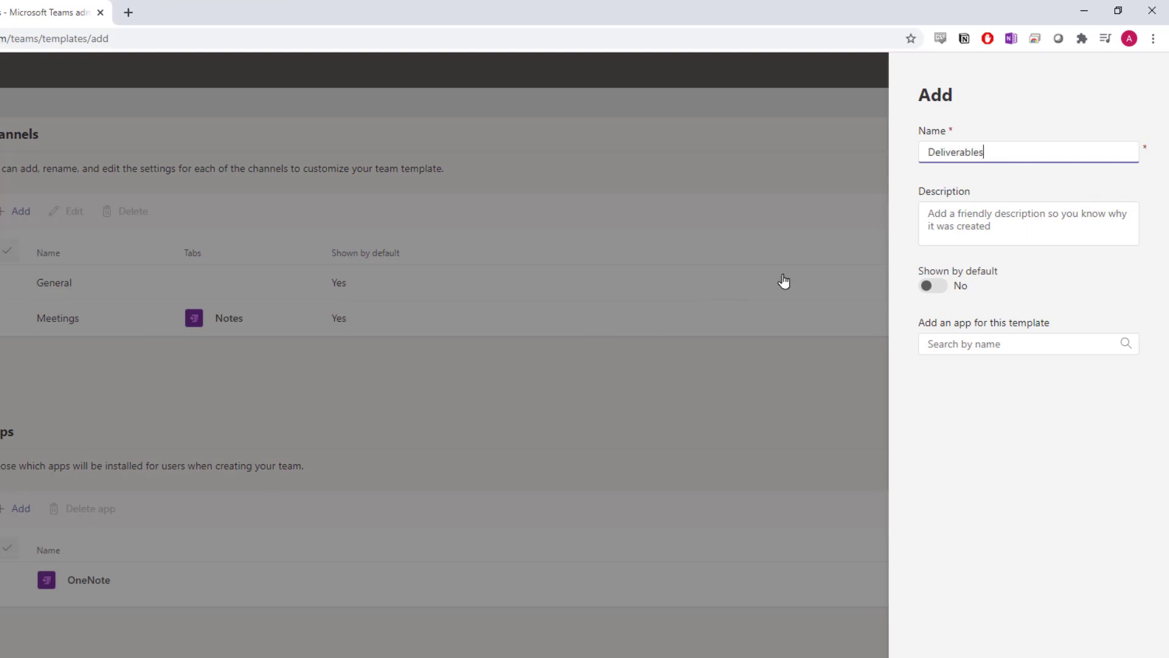
key(Tab)
text(For all t)
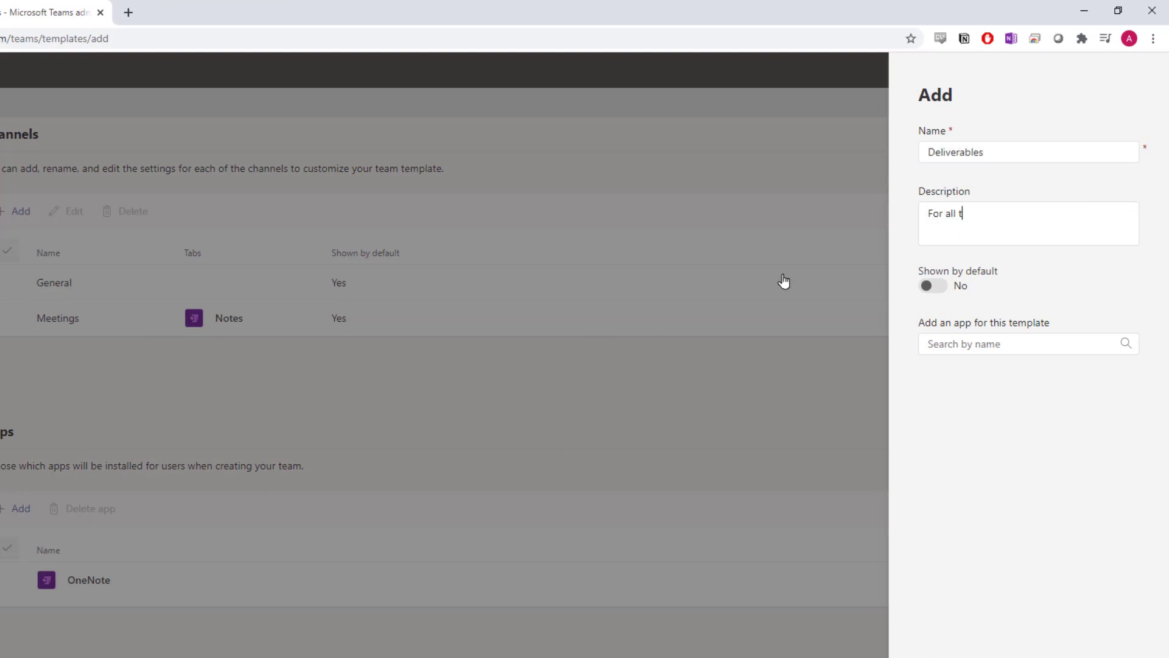
text(he deliverables.)
click(933, 285)
Step: Add the Planner app as a tab named Tasks for Team and apply the Deliverables channel to the template
click(954, 347)
text(Planner)
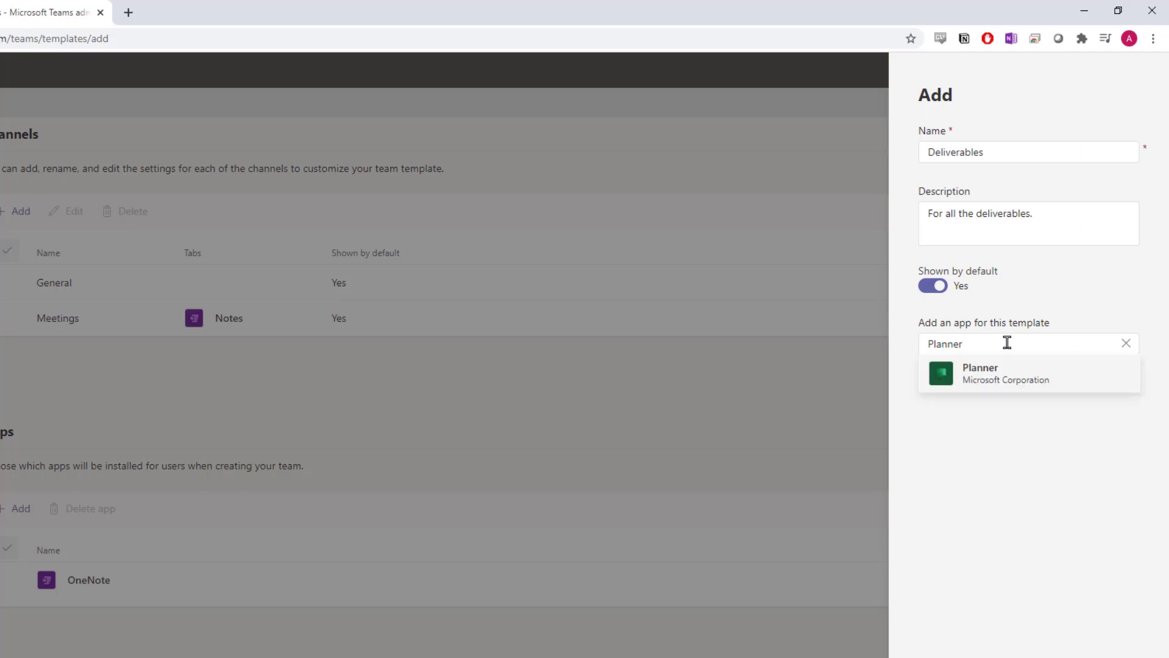
mouse_move(1064, 386)
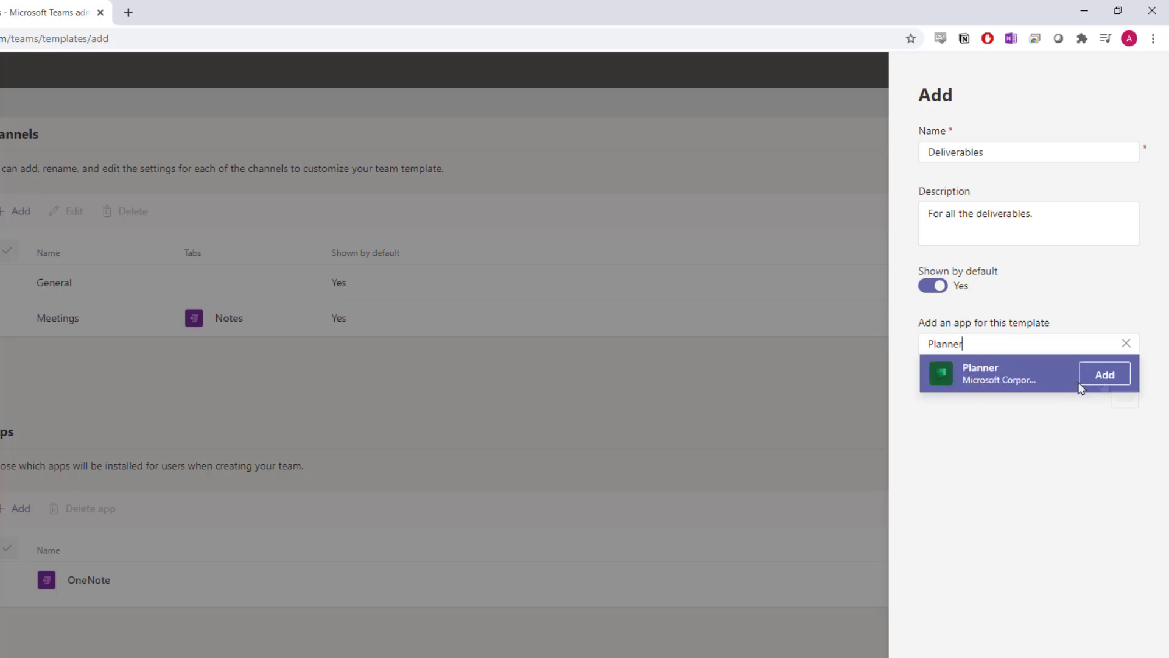
click(1103, 376)
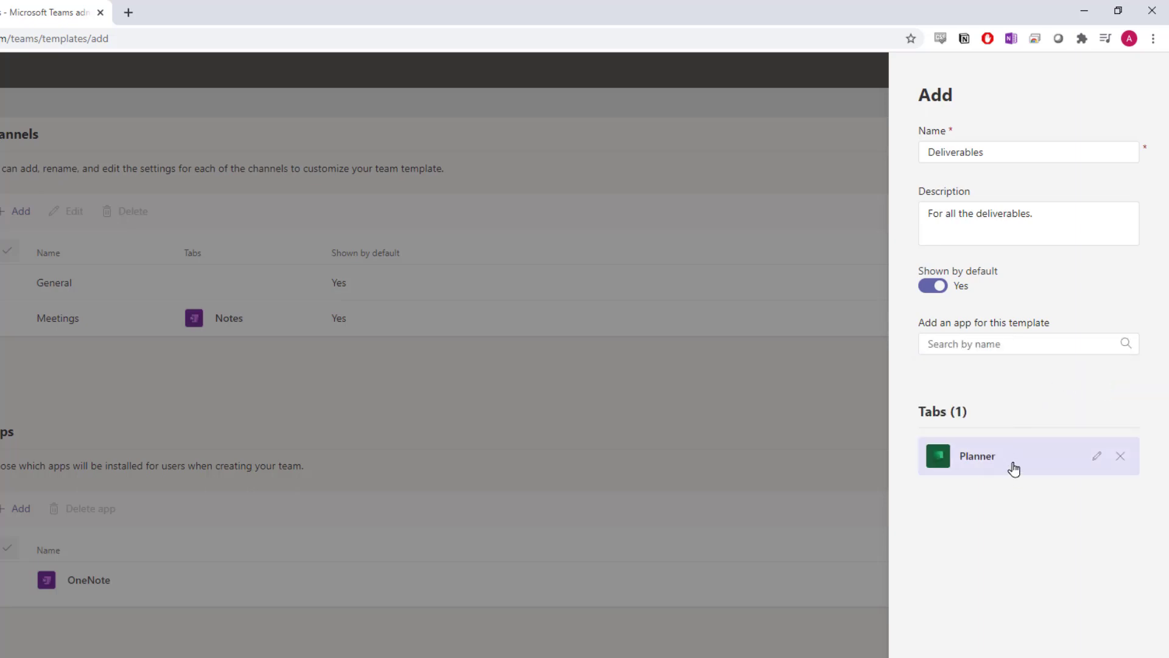
click(1096, 457)
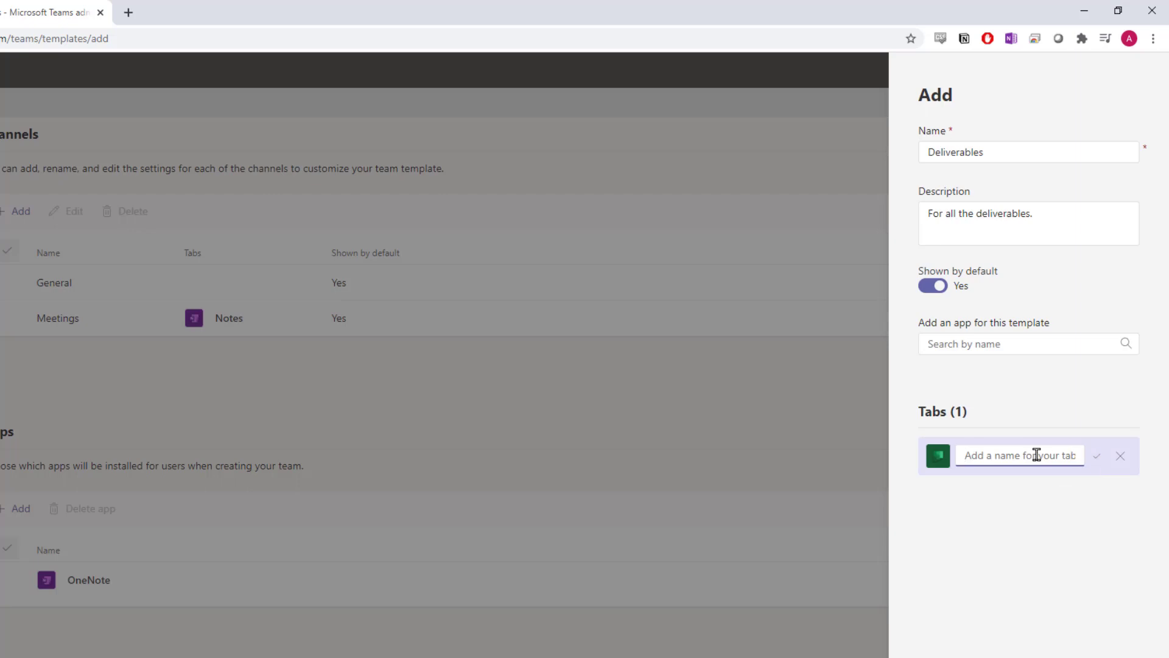
text(Tasks for Team)
click(1096, 456)
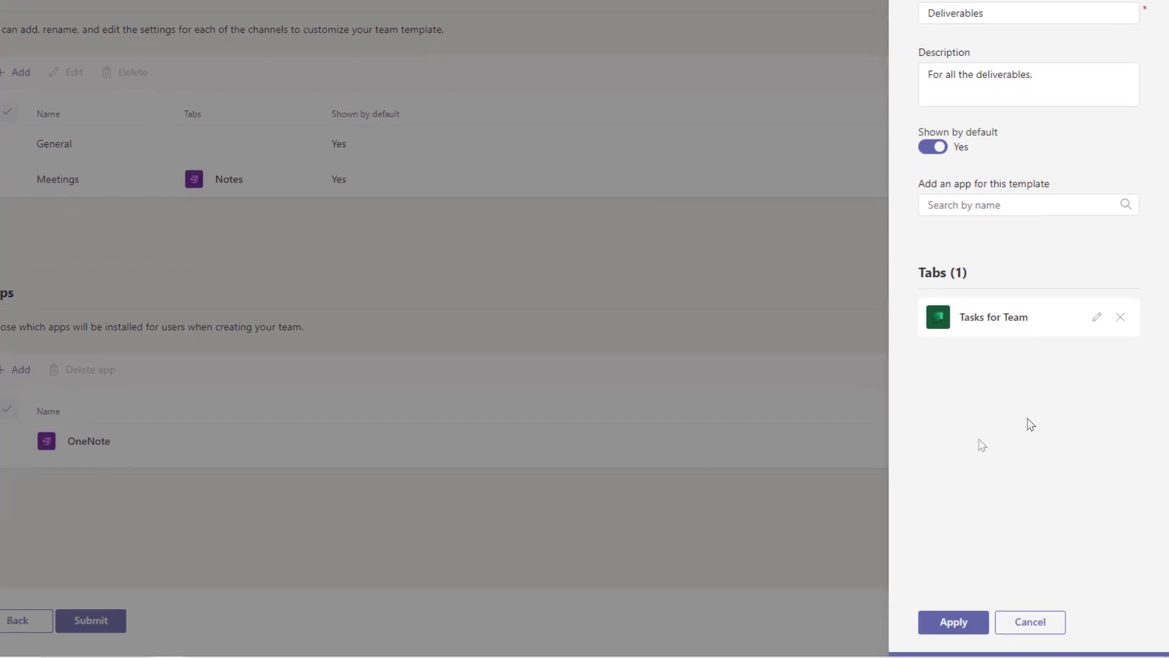
click(954, 621)
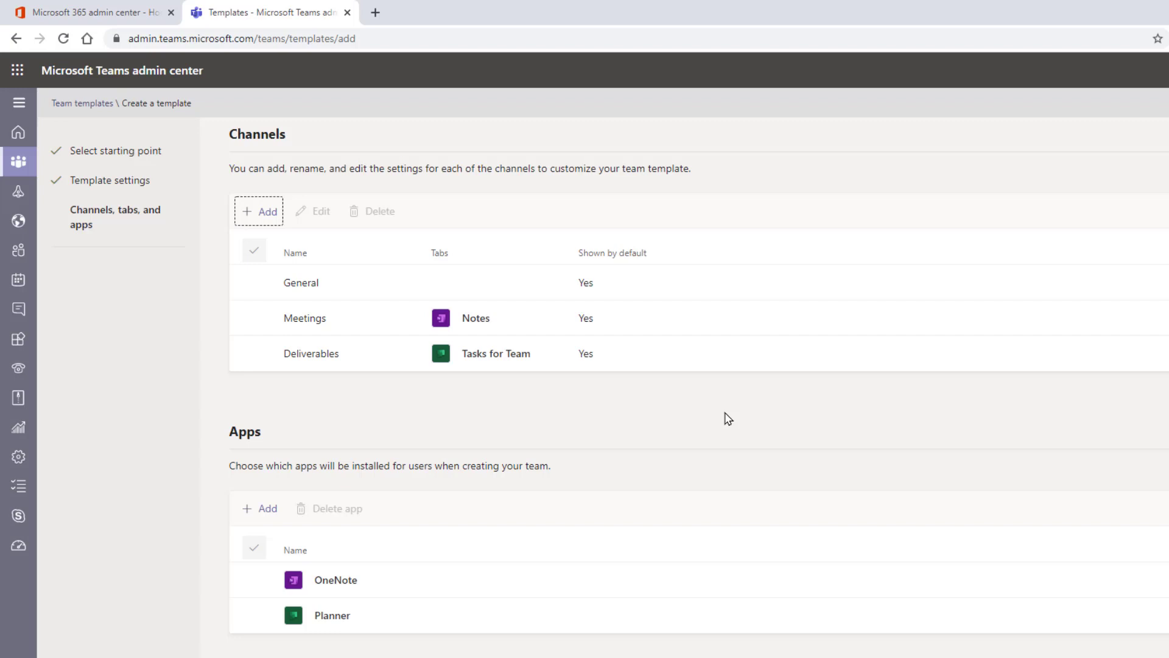
Step: Submit the finished CCC Project Template with its Meetings and Deliverables channels
click(255, 320)
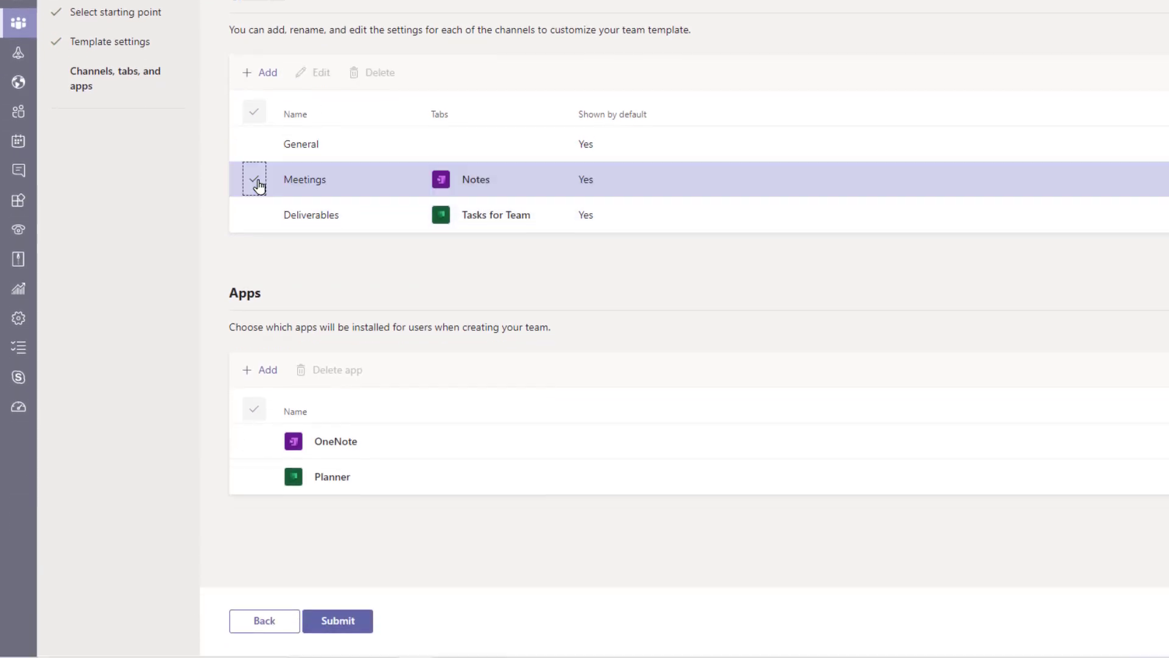
click(256, 261)
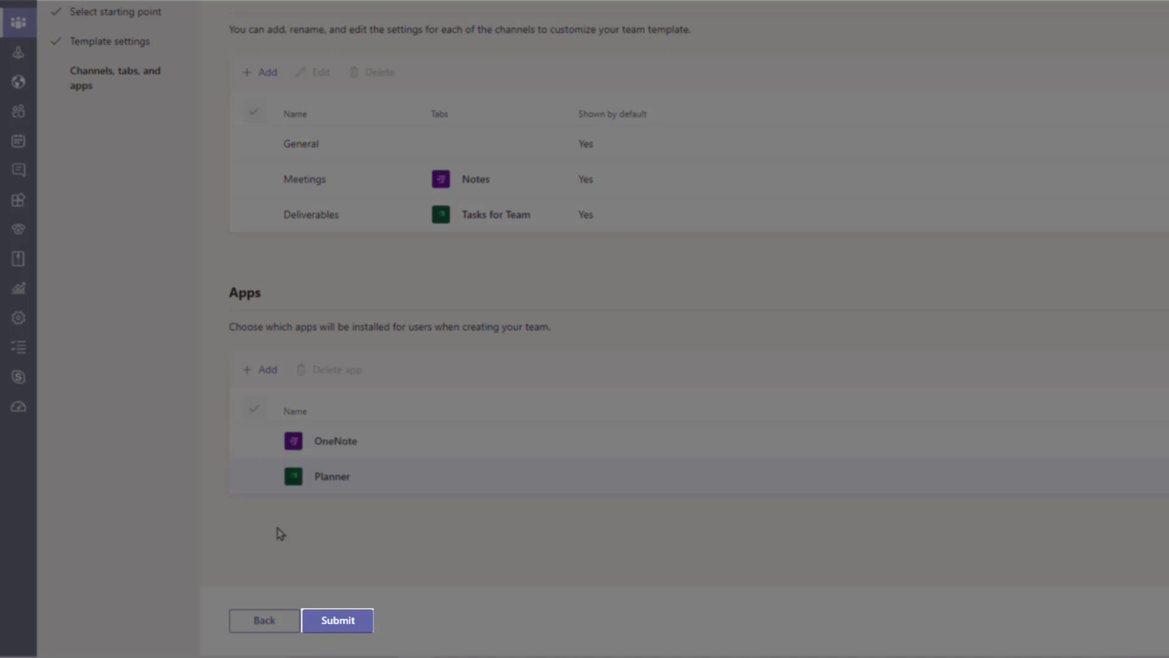
click(337, 620)
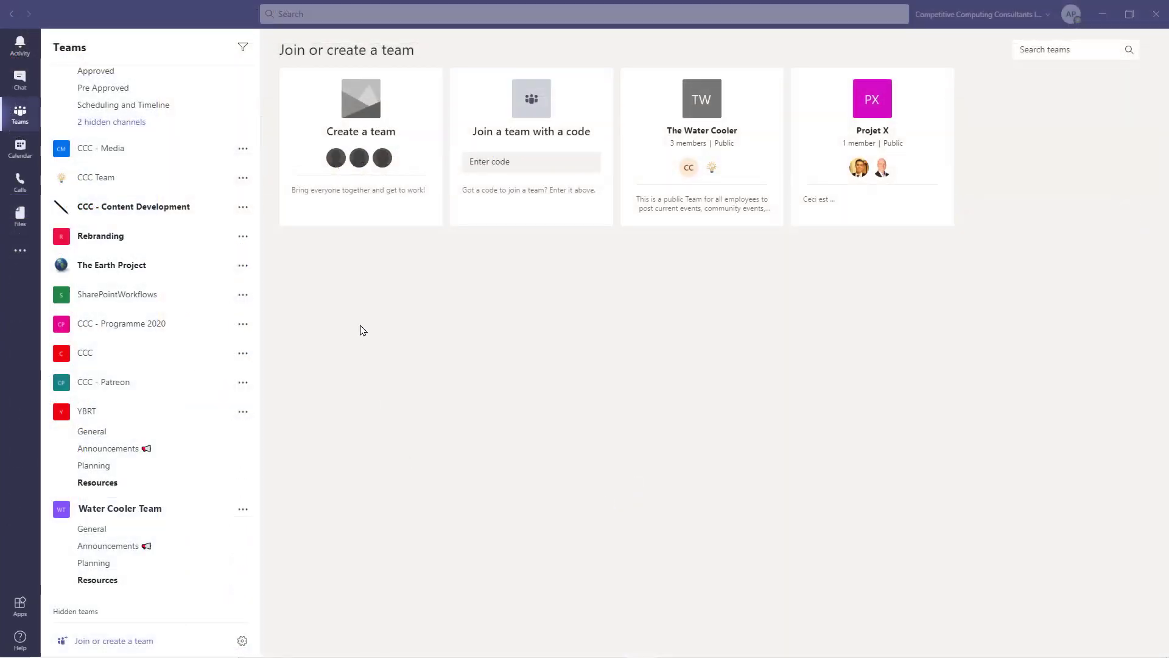
Step: Switch to the Microsoft Teams app and start creating a team from the CCC Project Template
click(369, 204)
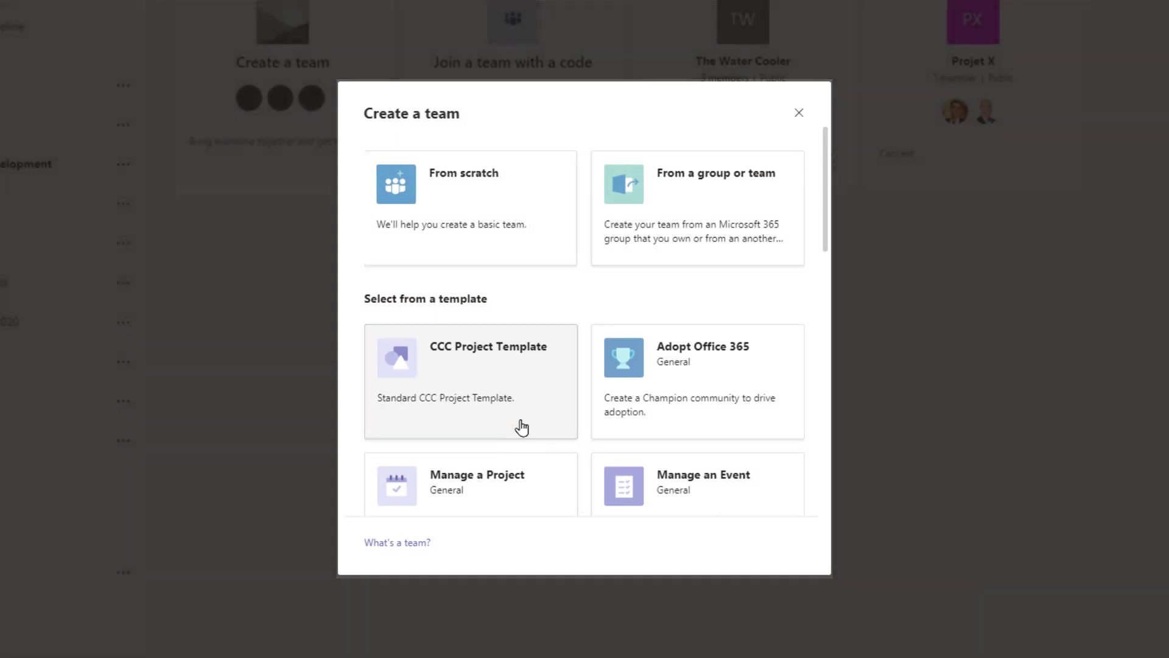
click(520, 426)
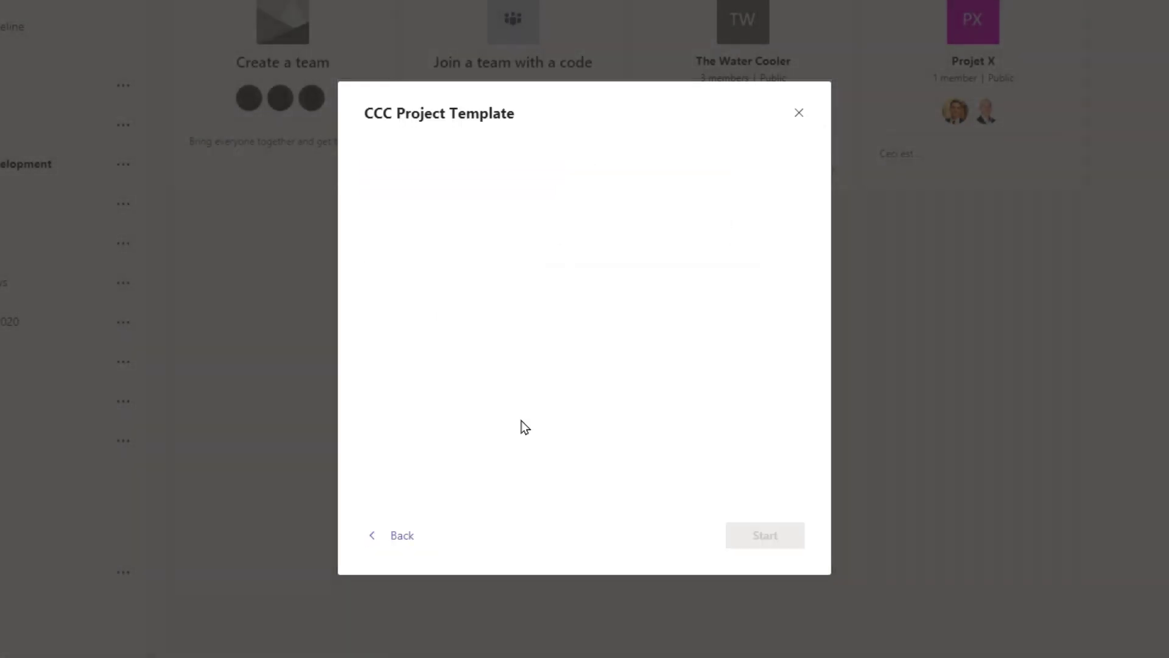